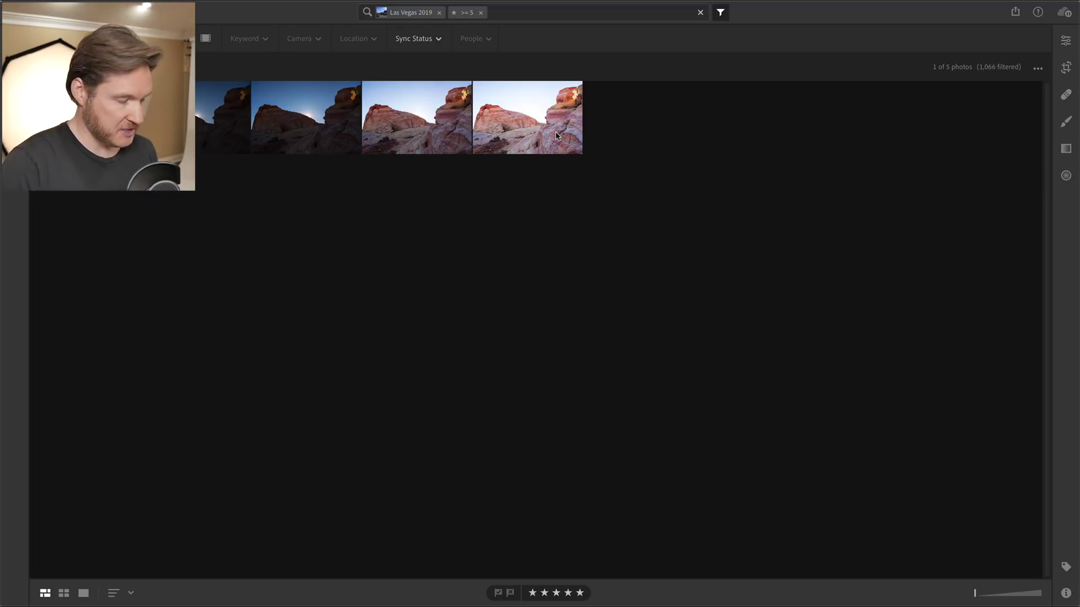
Select all five bracketed desert photos and merge them with HDR Merge, using Auto Align, Auto Settings and no deghosting.
key(ctrl+a)
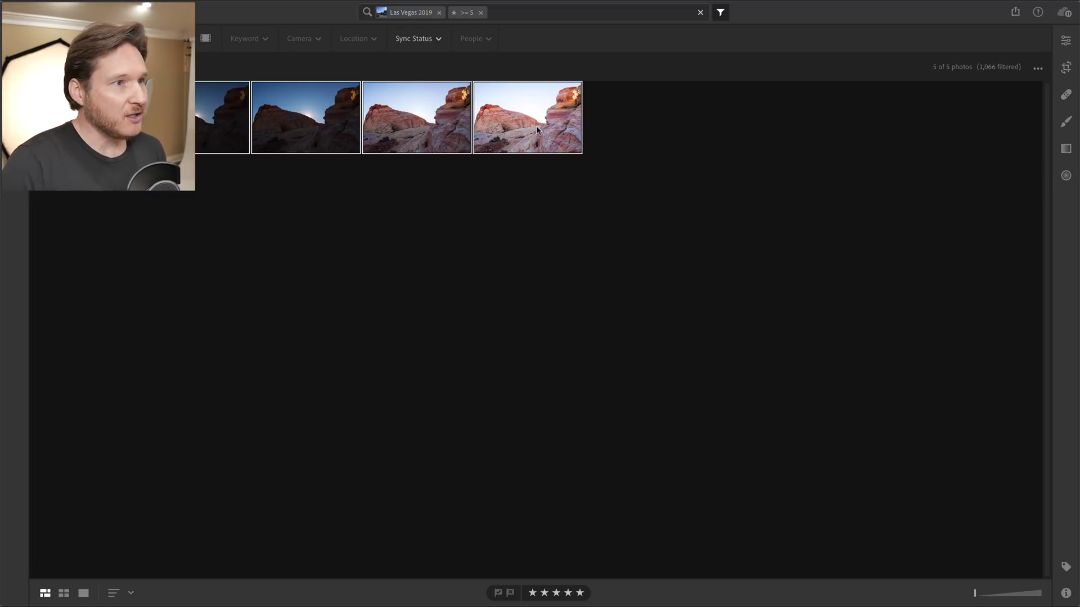
right_click(537, 128)
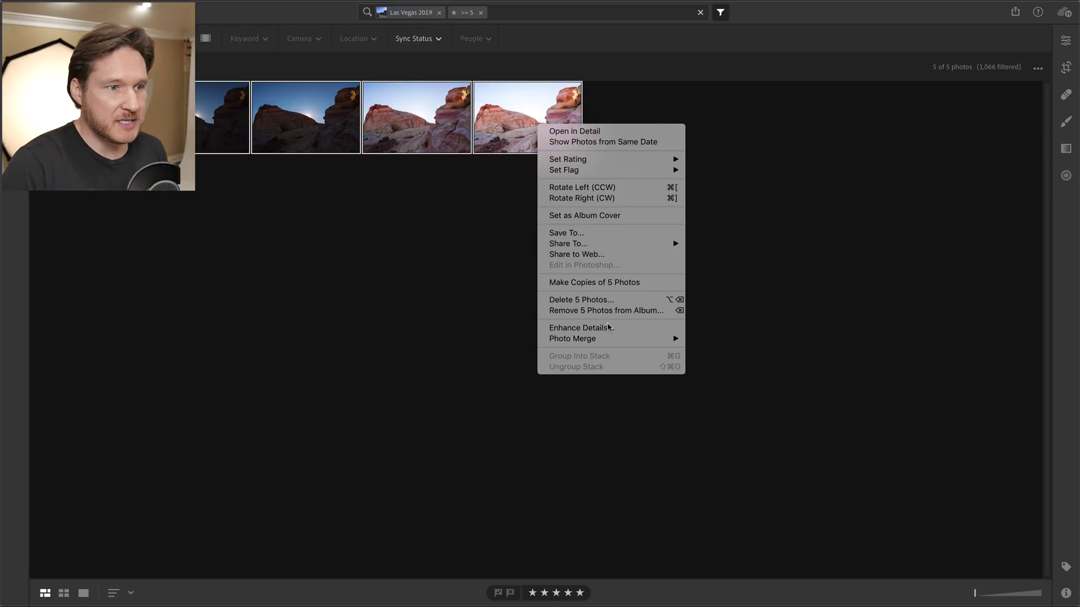
mouse_move(607, 339)
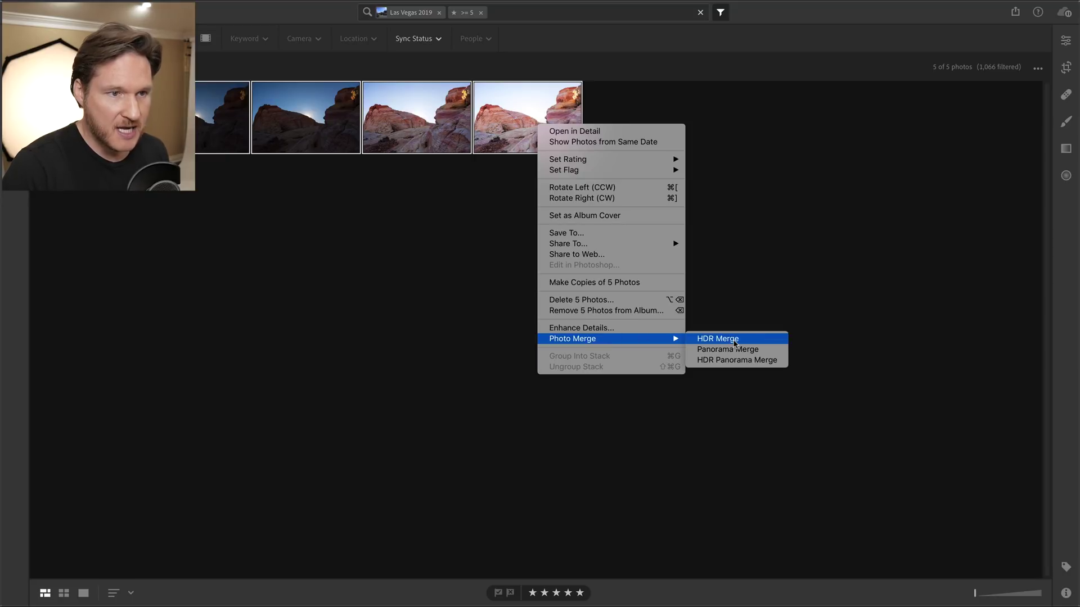
click(734, 341)
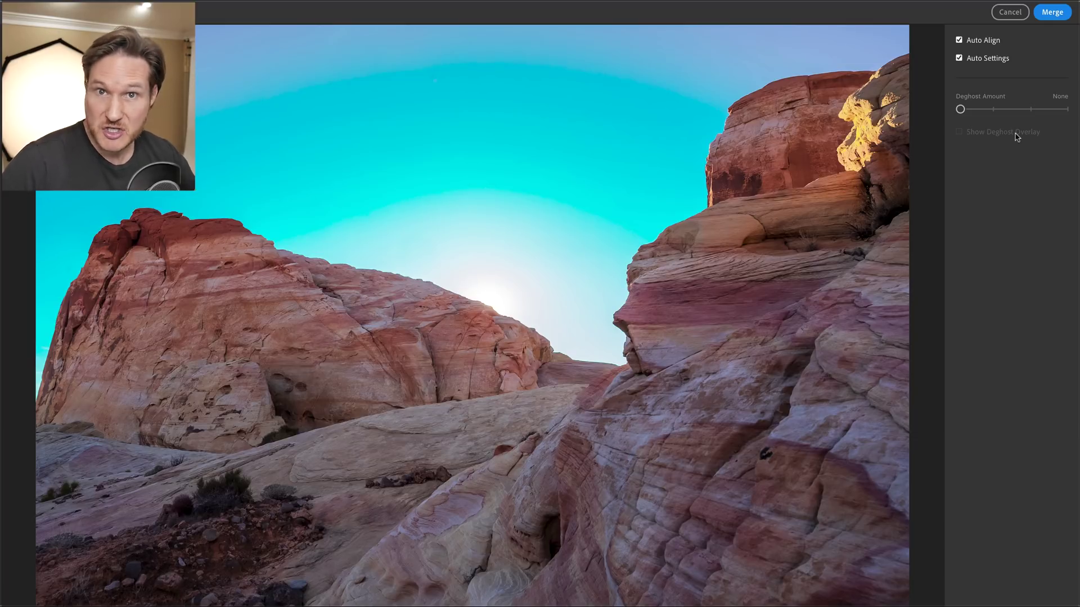
click(1053, 12)
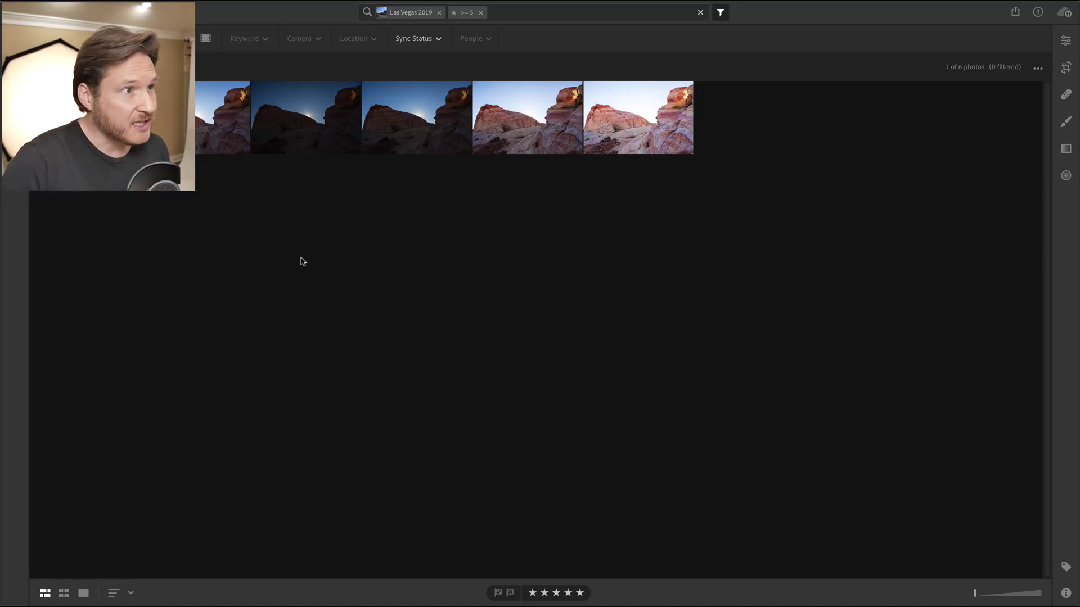
Open the merged HDR photo and set Exposure to +1.55, Highlights to -100 and Shadows to +55.
key(d)
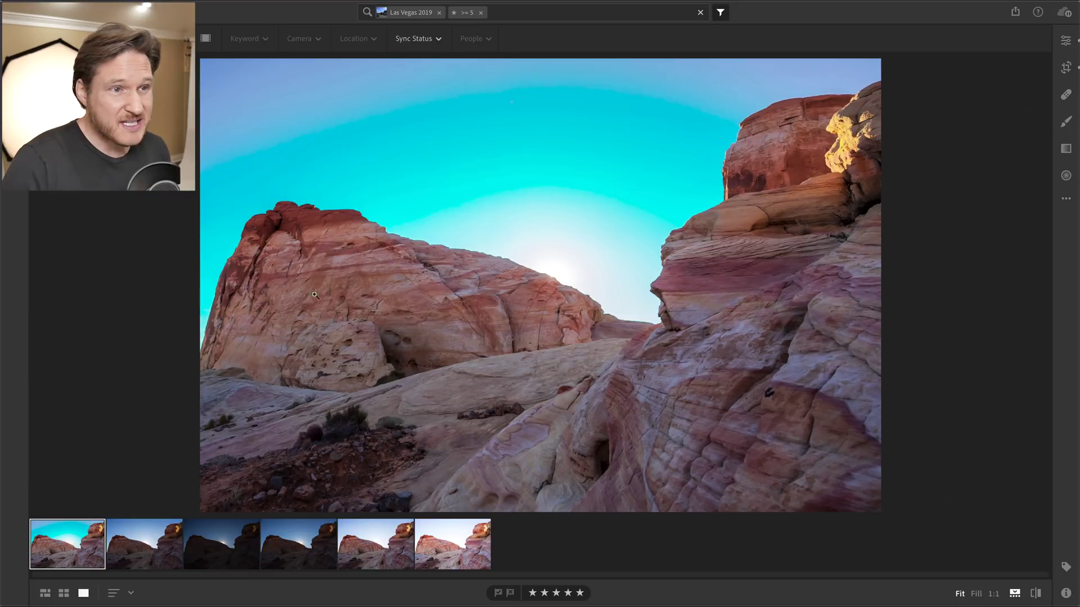
click(1064, 42)
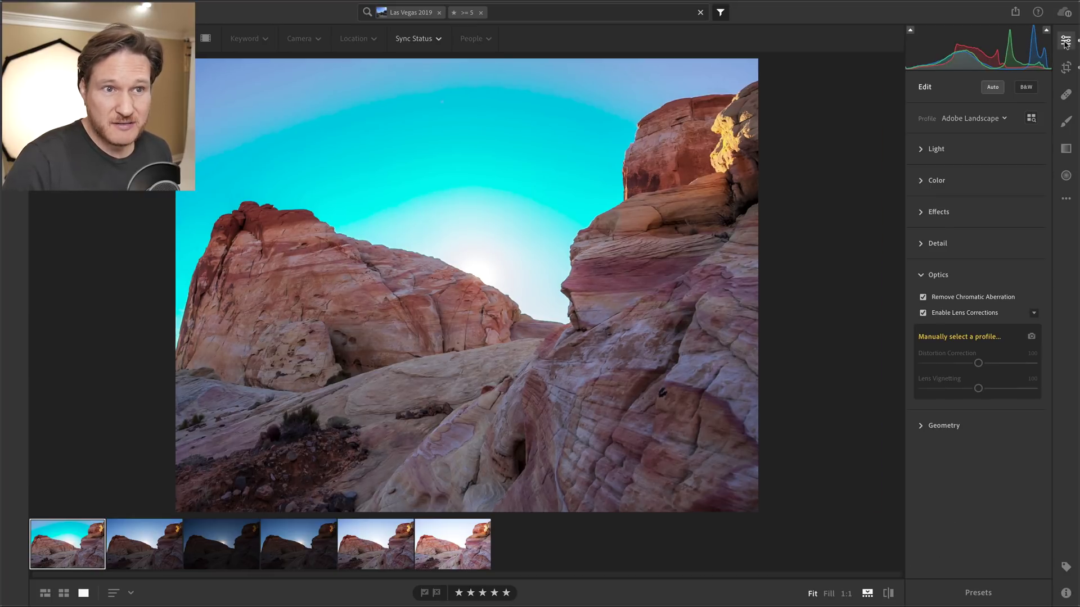
click(935, 149)
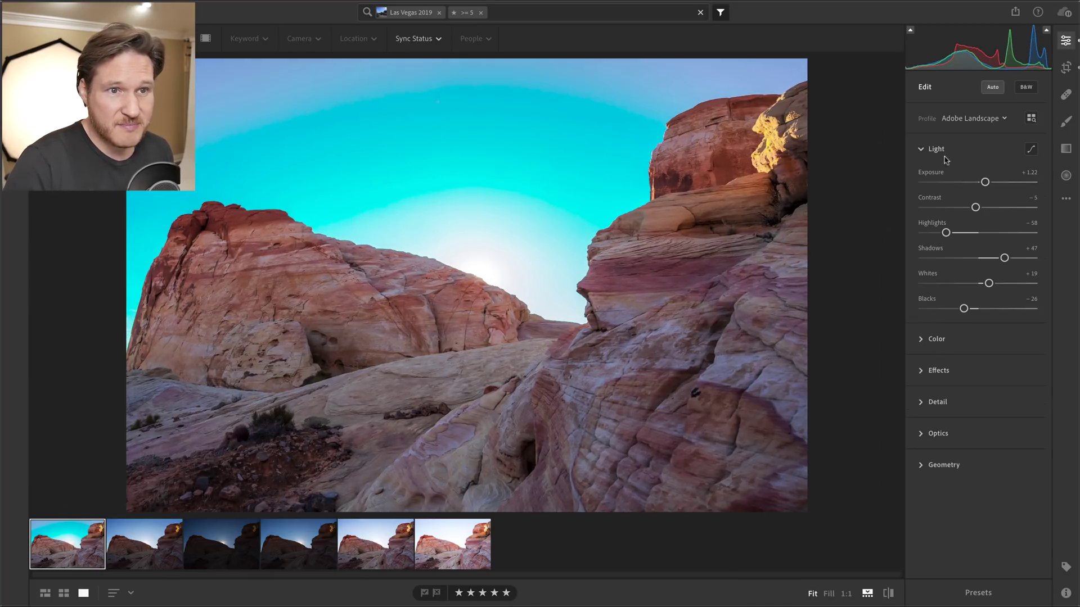
drag(985, 182, 986, 182)
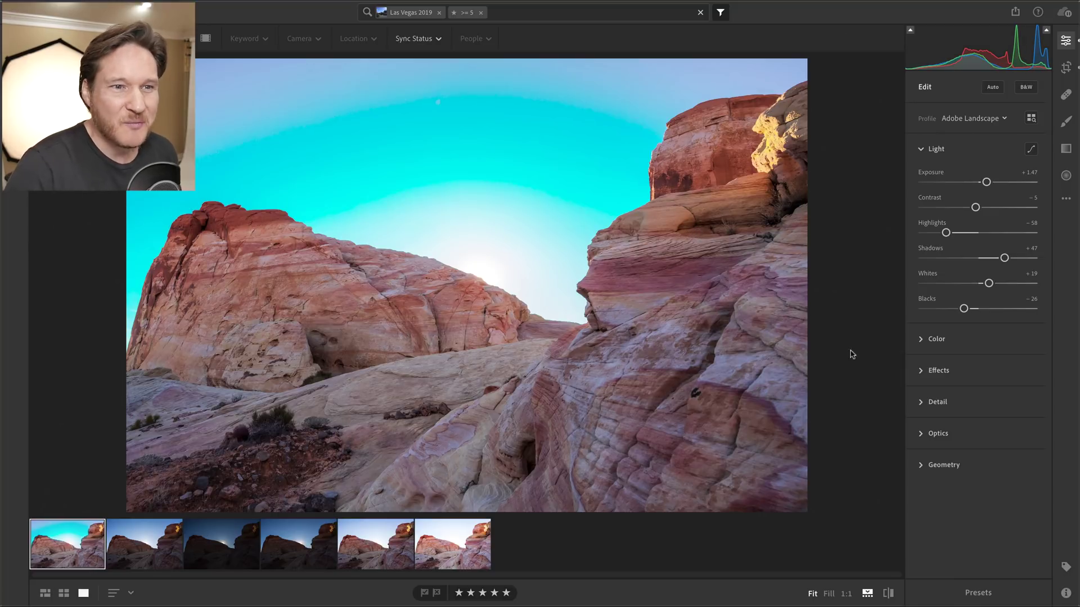
drag(946, 232, 894, 237)
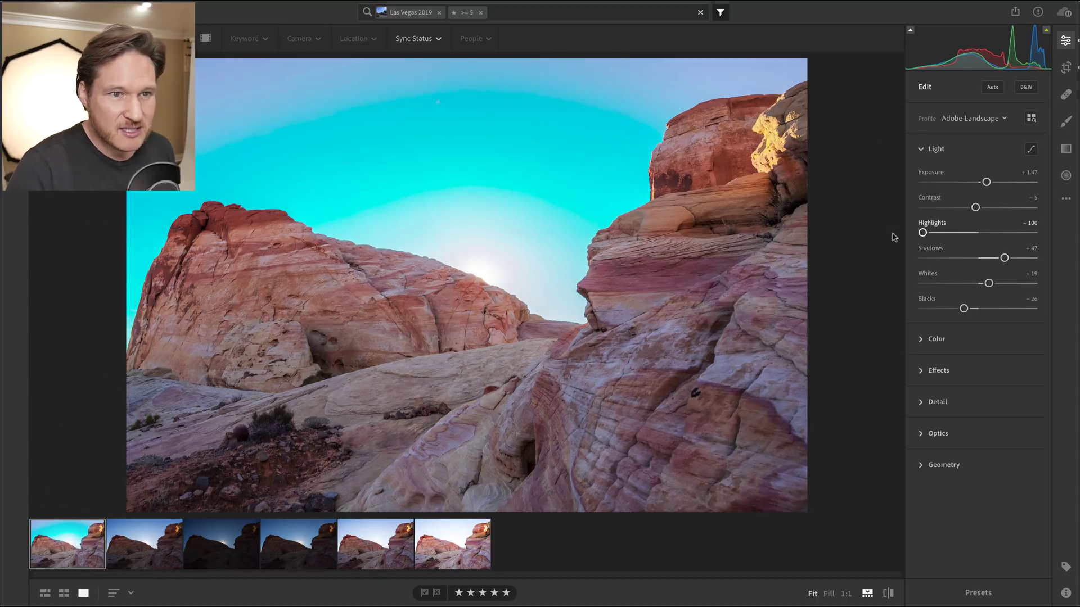
click(1011, 258)
drag(1011, 259, 1008, 258)
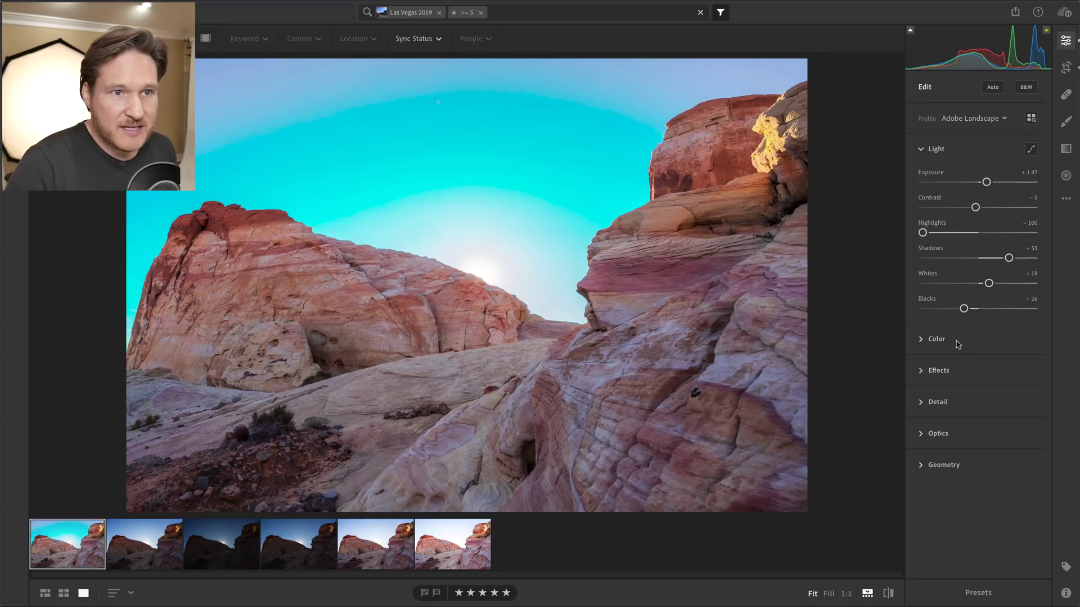
drag(987, 183, 988, 183)
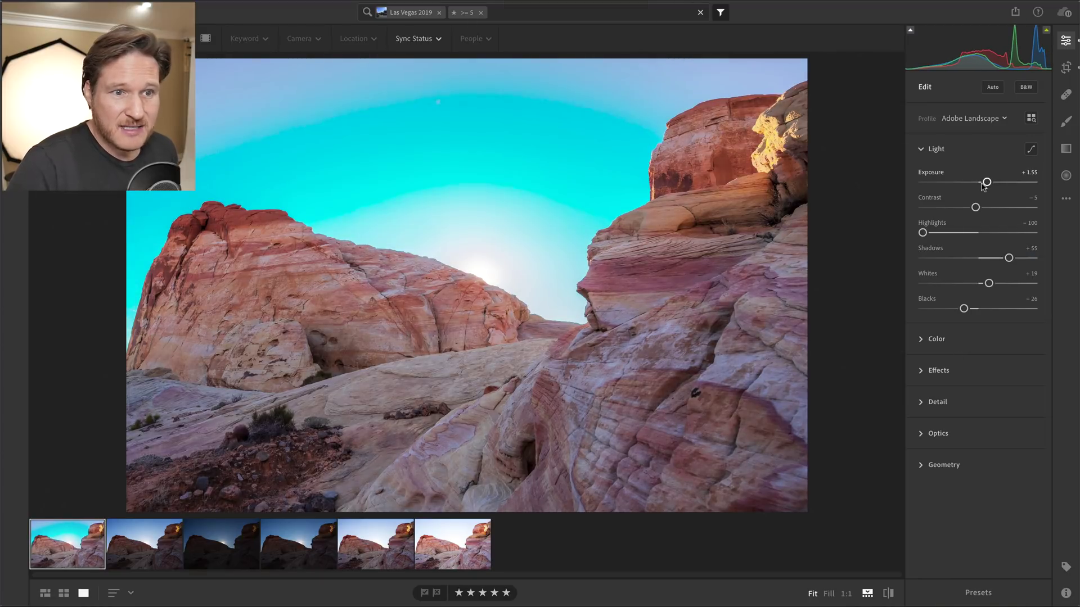
Set the merged photo's Vibrance to +2 and Saturation to +21.
click(937, 340)
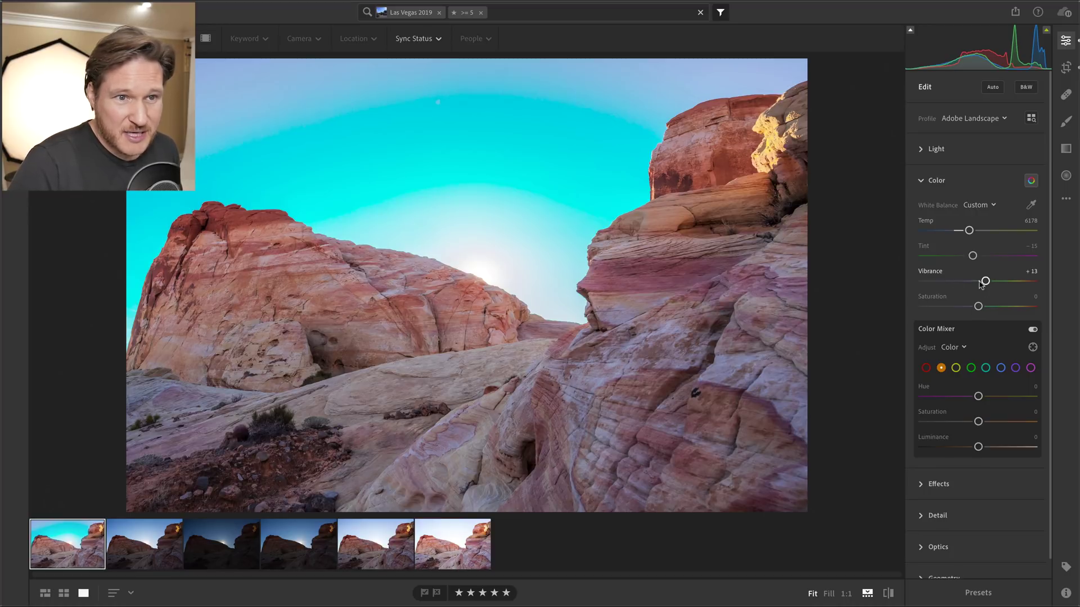
drag(982, 283, 989, 306)
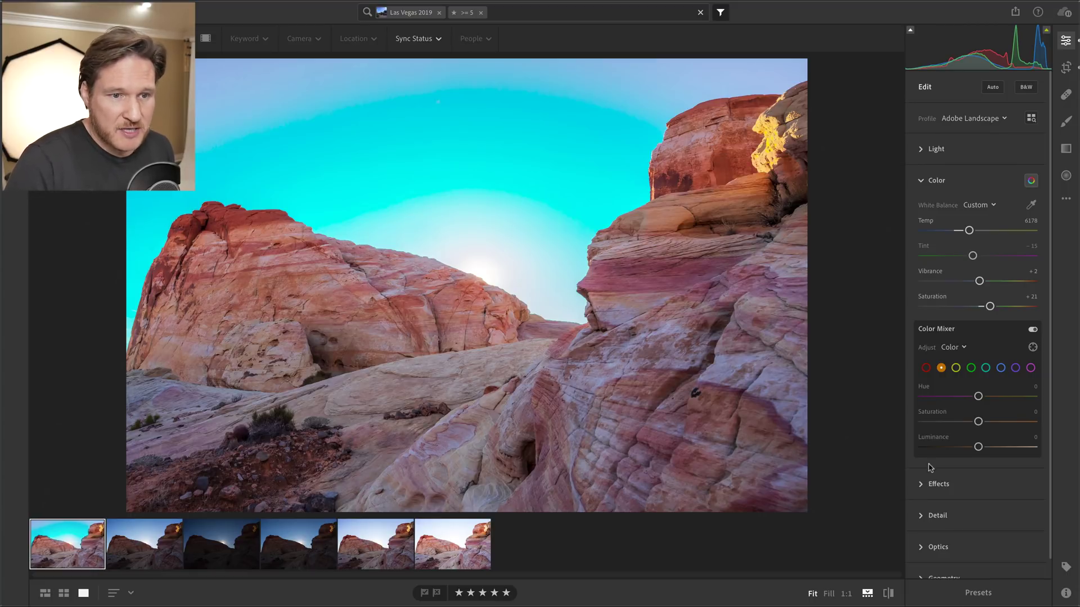
Raise Clarity to about +32, and set Sharpening to 79, Noise Reduction to 34 and Color Noise Reduction to 10.
click(934, 487)
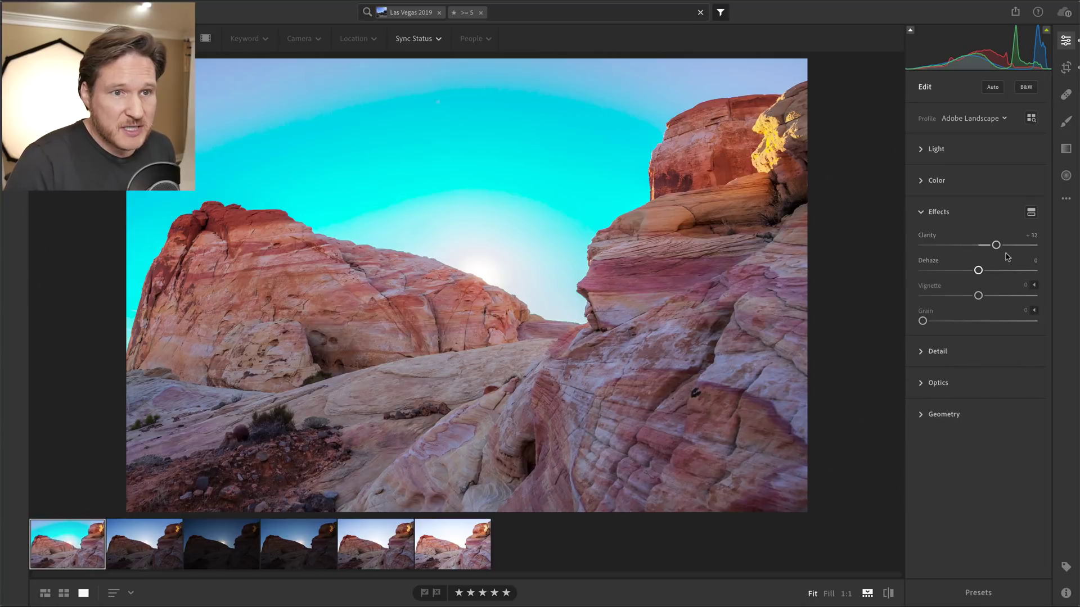
drag(996, 245, 998, 246)
click(941, 353)
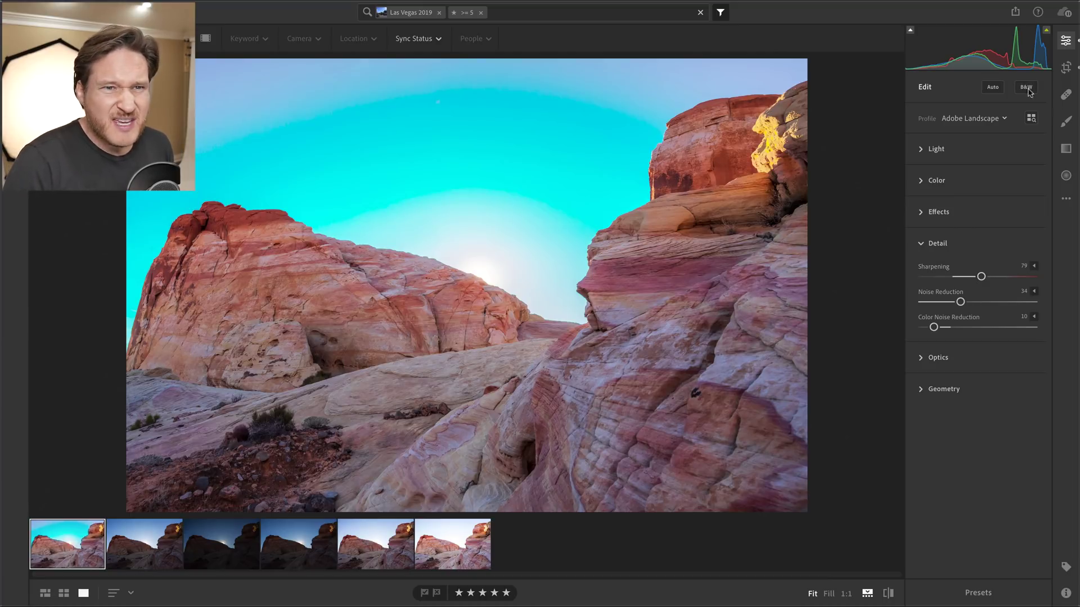
click(937, 362)
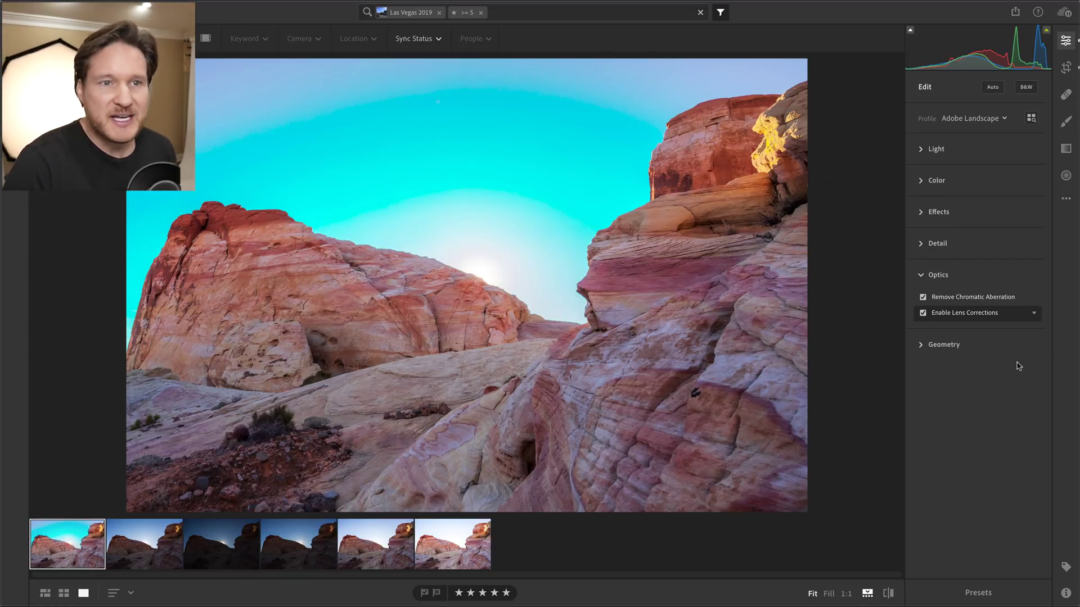
Heal away the dark spot on the large foreground rock and the brush patch on the slope, using a size 76 Healing Brush.
click(1067, 96)
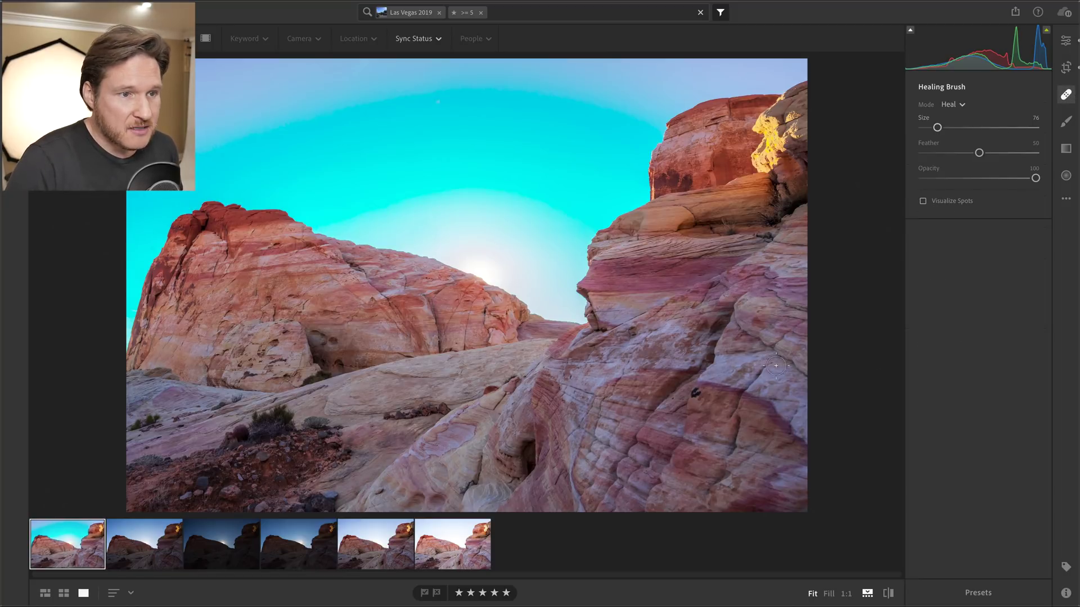
click(694, 391)
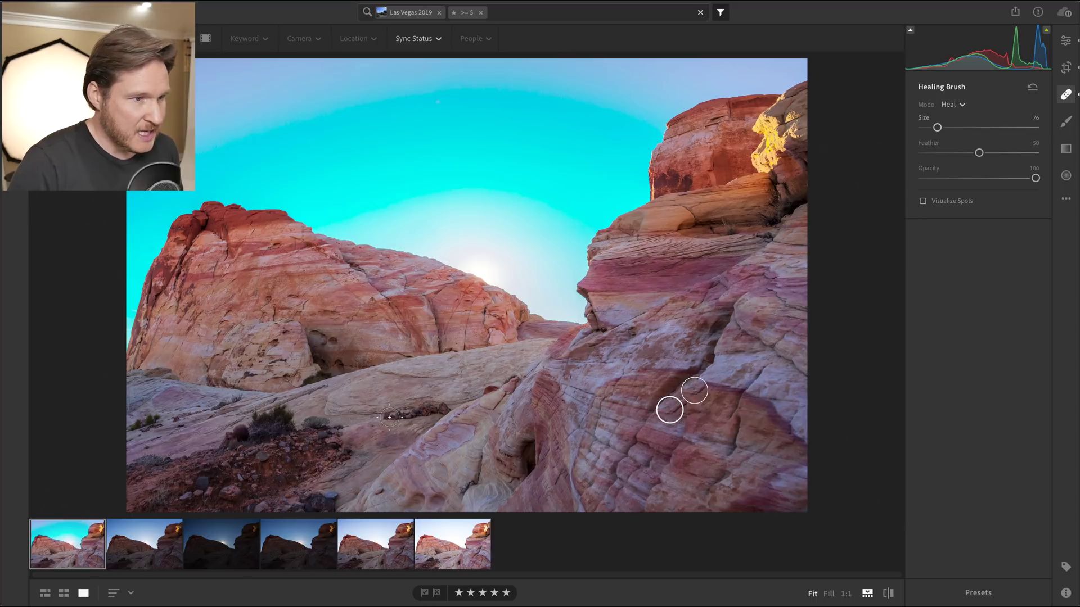
drag(387, 416, 398, 414)
drag(419, 412, 438, 410)
mouse_move(383, 448)
mouse_down()
mouse_move(386, 434)
mouse_move(391, 453)
mouse_up()
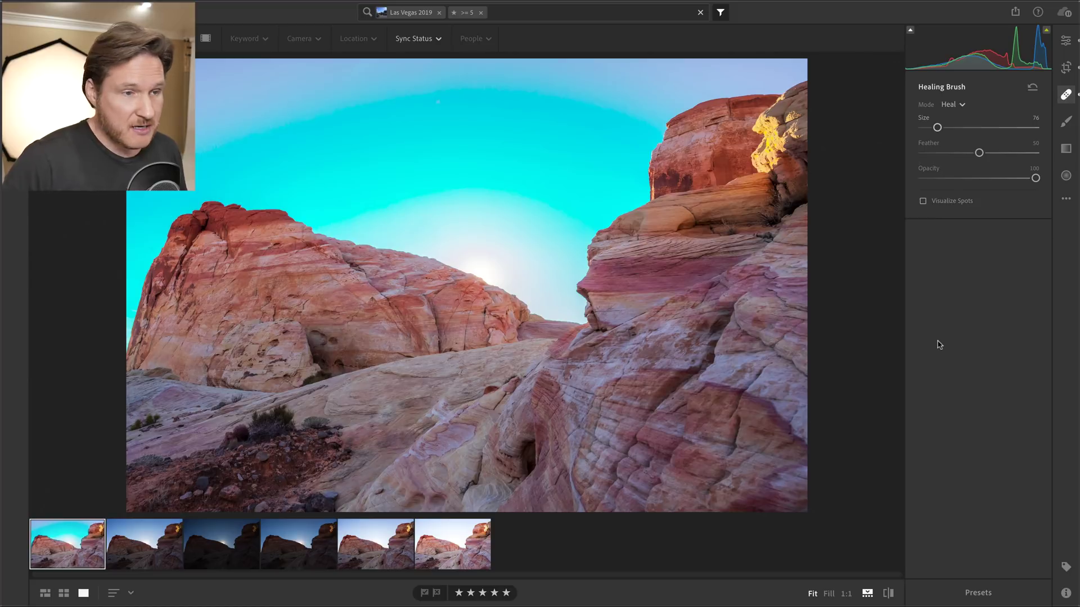
drag(366, 454, 416, 447)
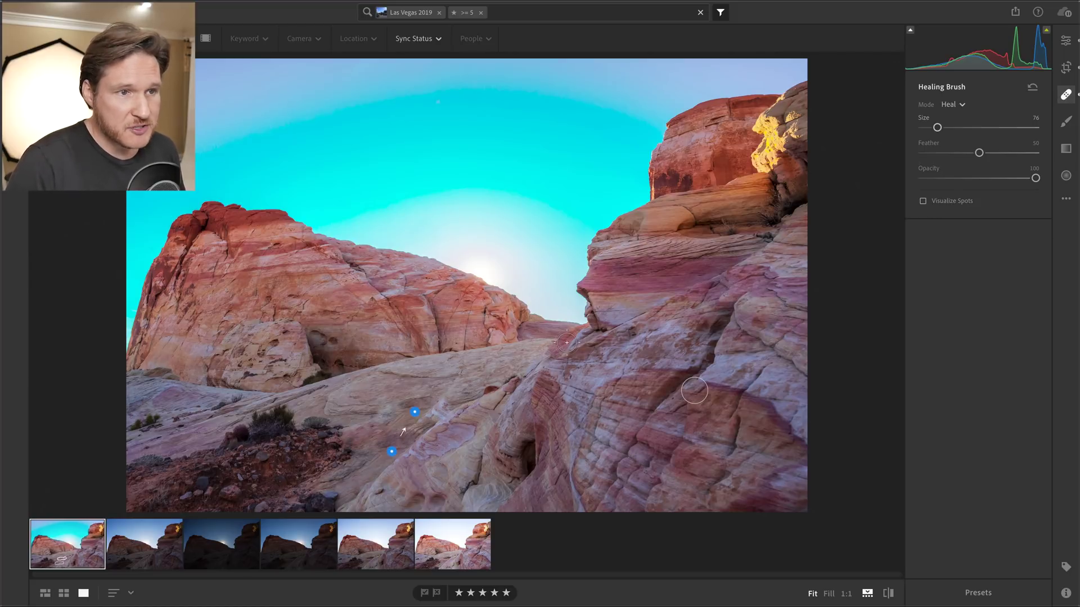
click(1066, 41)
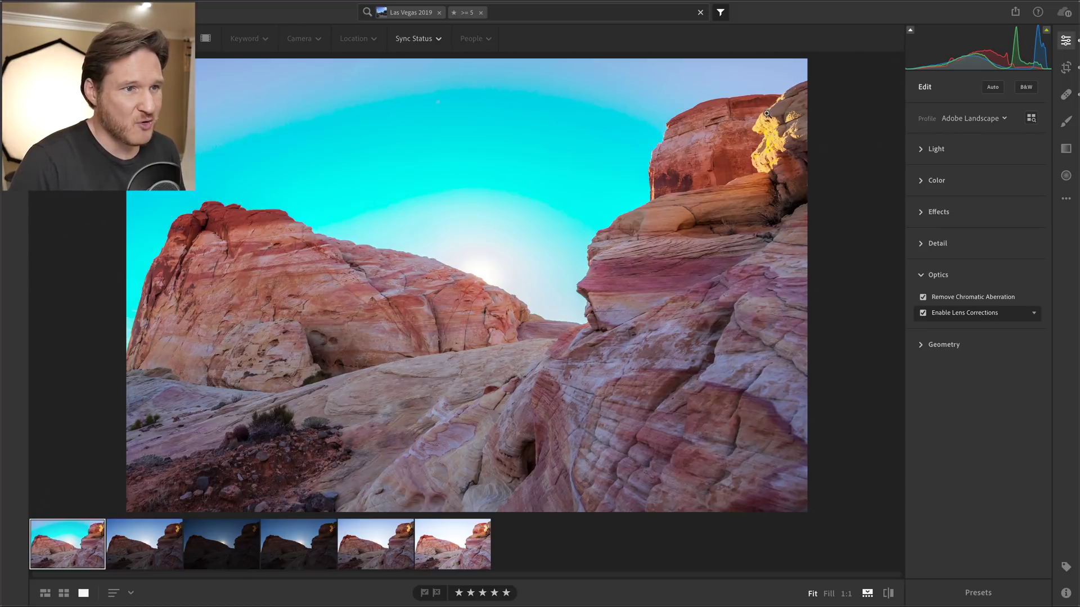
Send the edited HDR photo to Photoshop for further editing.
right_click(589, 242)
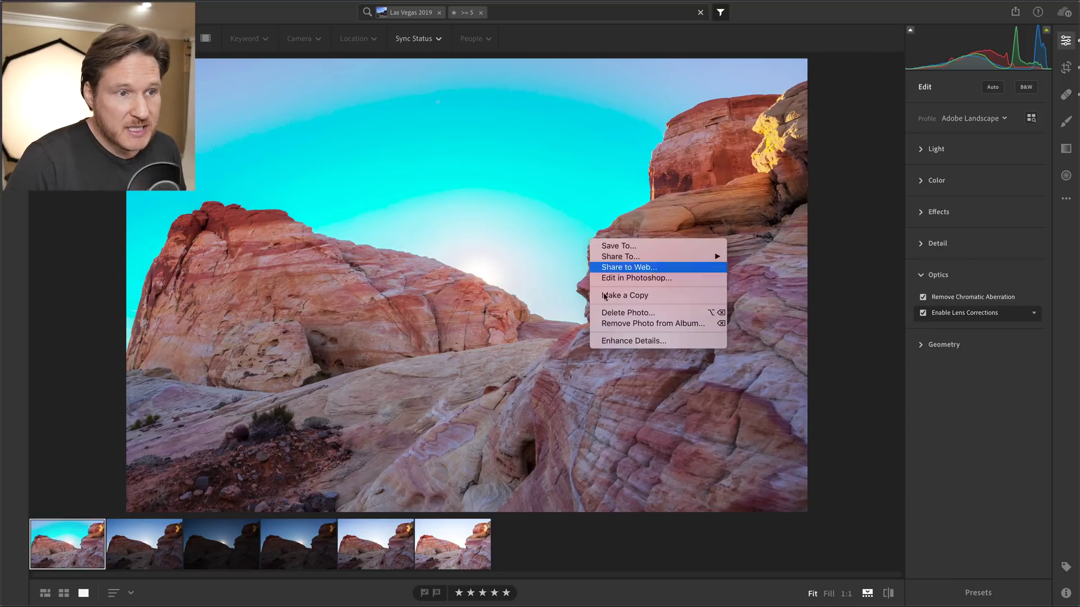
click(627, 278)
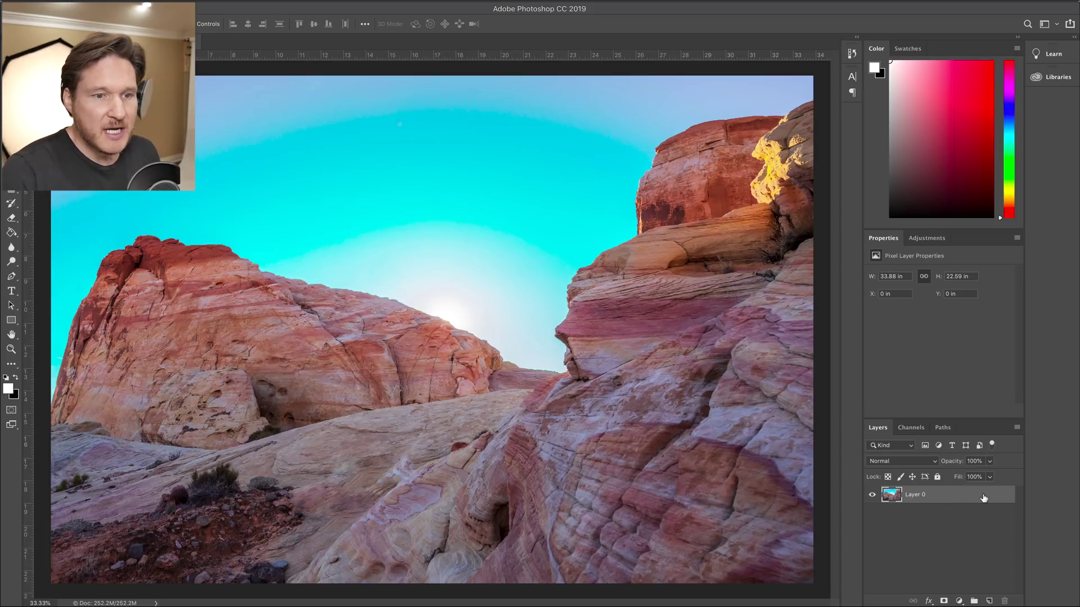
Undo the Background layer's conversion, and duplicate that layer as a new layer named "Screen".
key(ctrl+z)
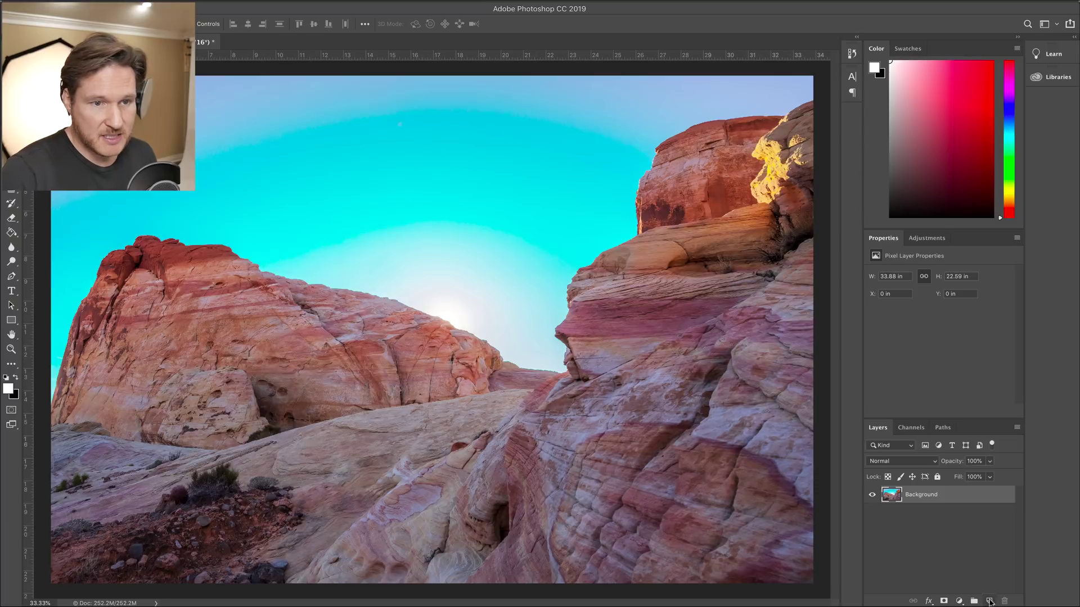
drag(979, 503, 993, 601)
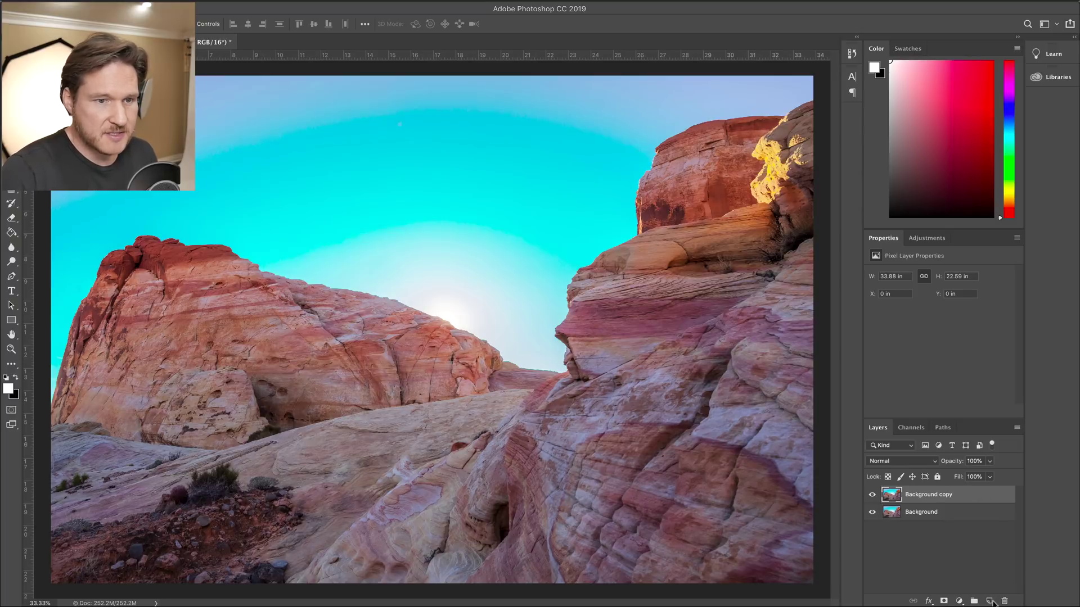
double_click(919, 494)
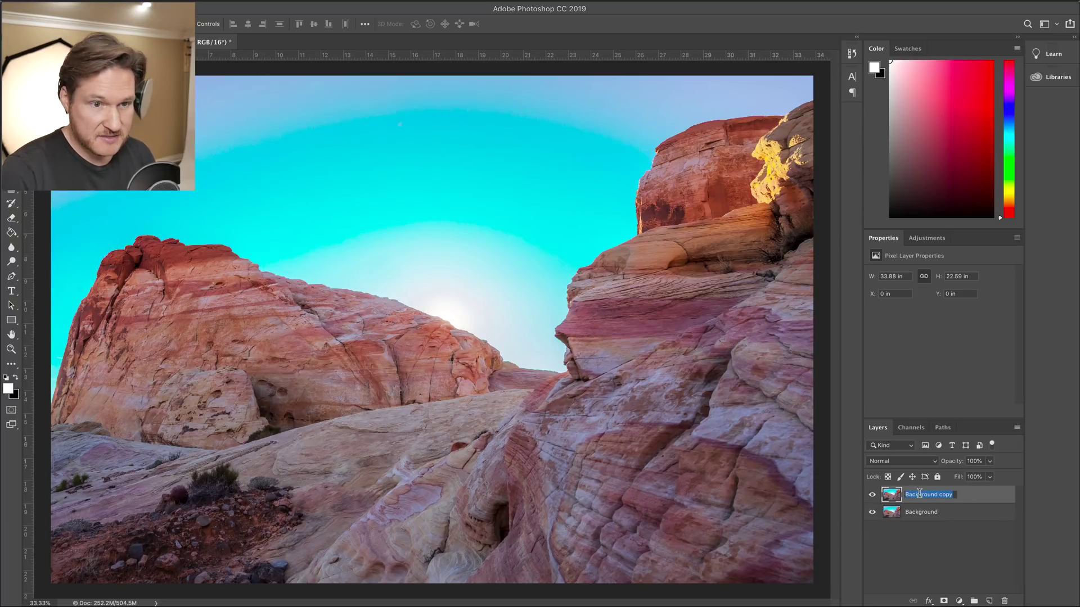
text(Screen)
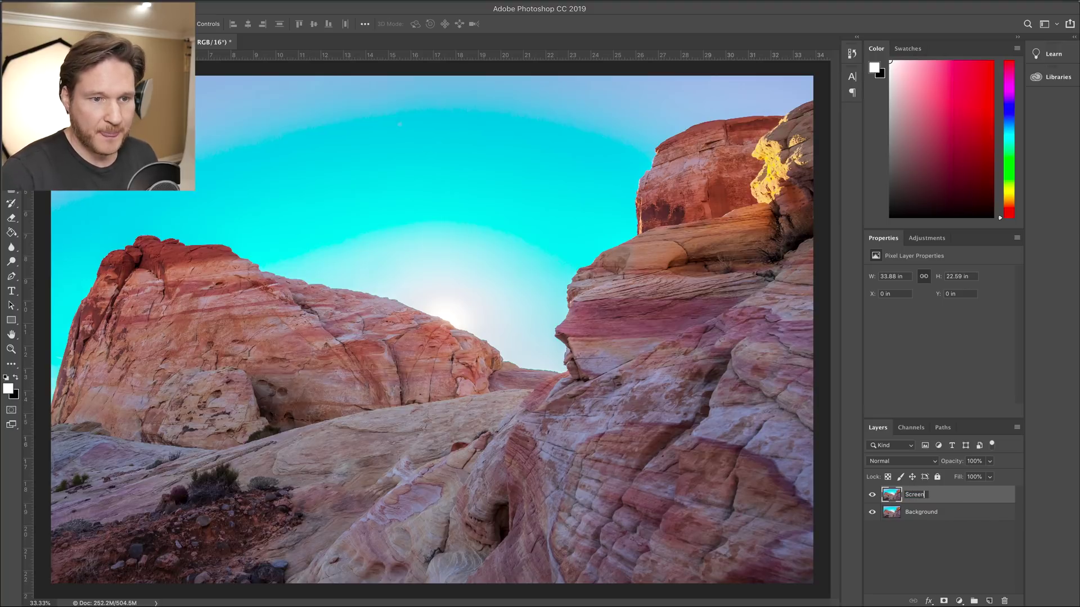
key(Return)
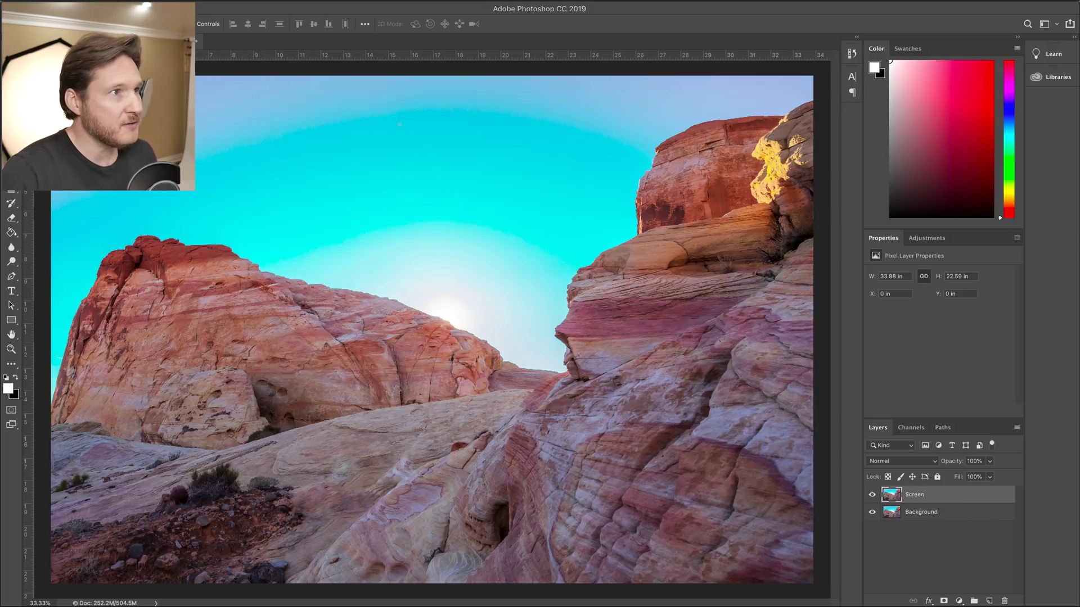
Apply a Gaussian Blur with a 10.1 pixel radius to the Screen layer and set its blend mode to Screen.
click(107, 1)
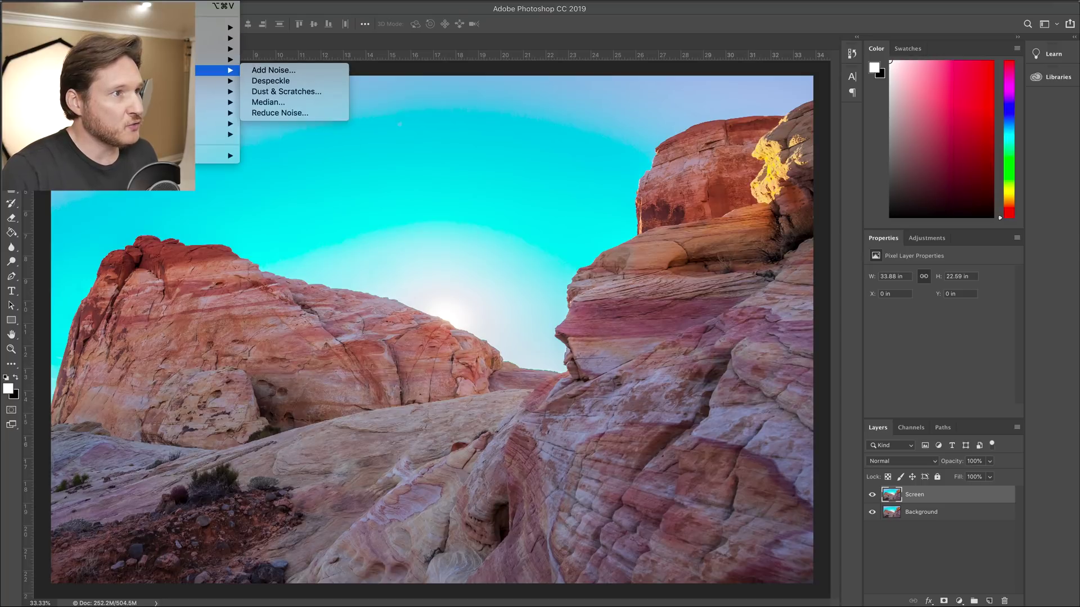
mouse_move(225, 38)
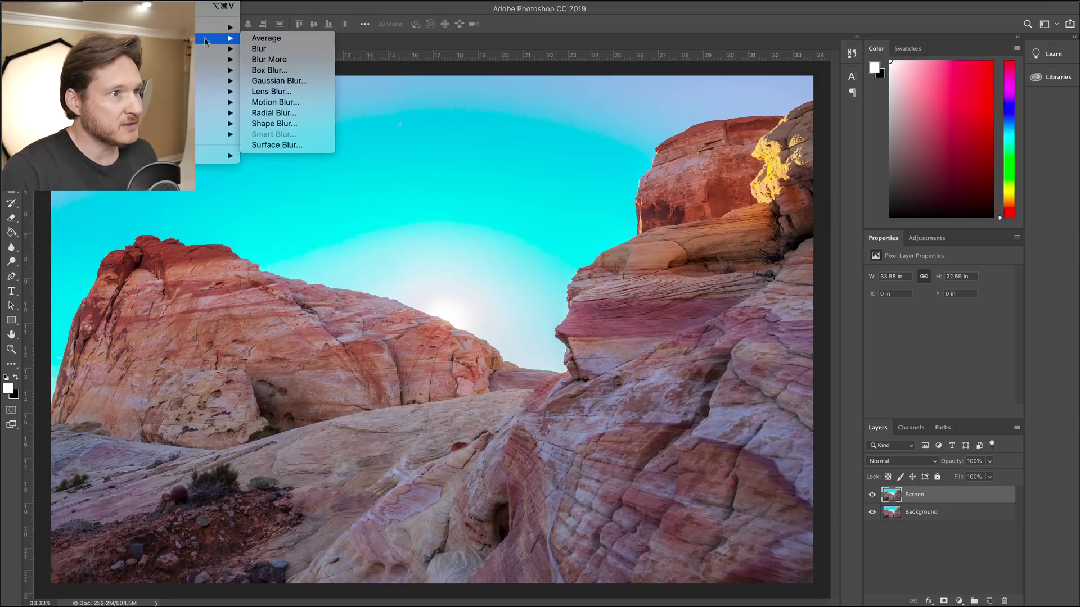
click(274, 82)
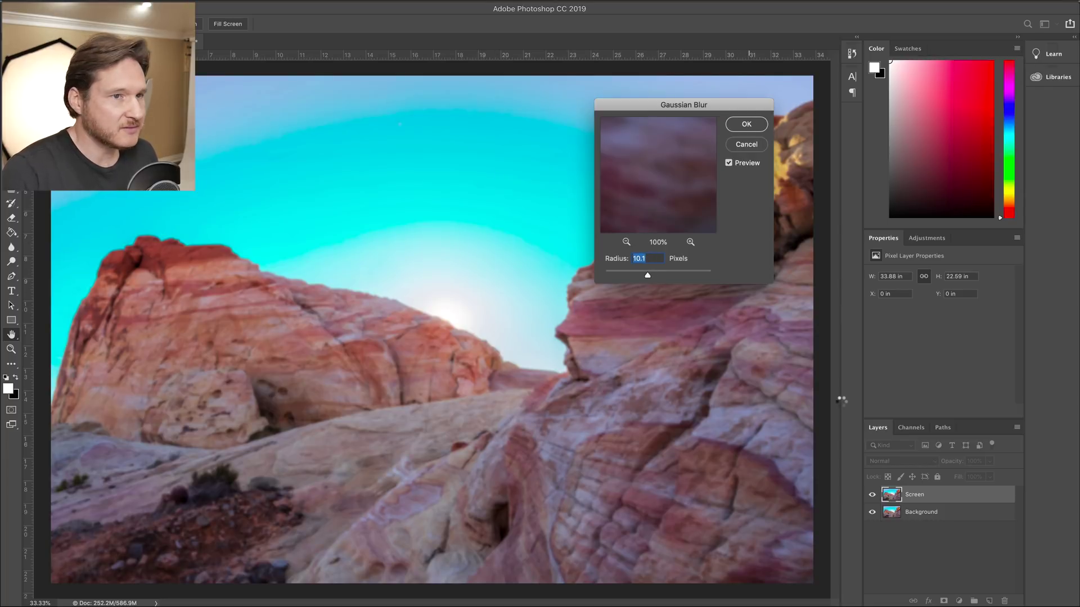
key(Return)
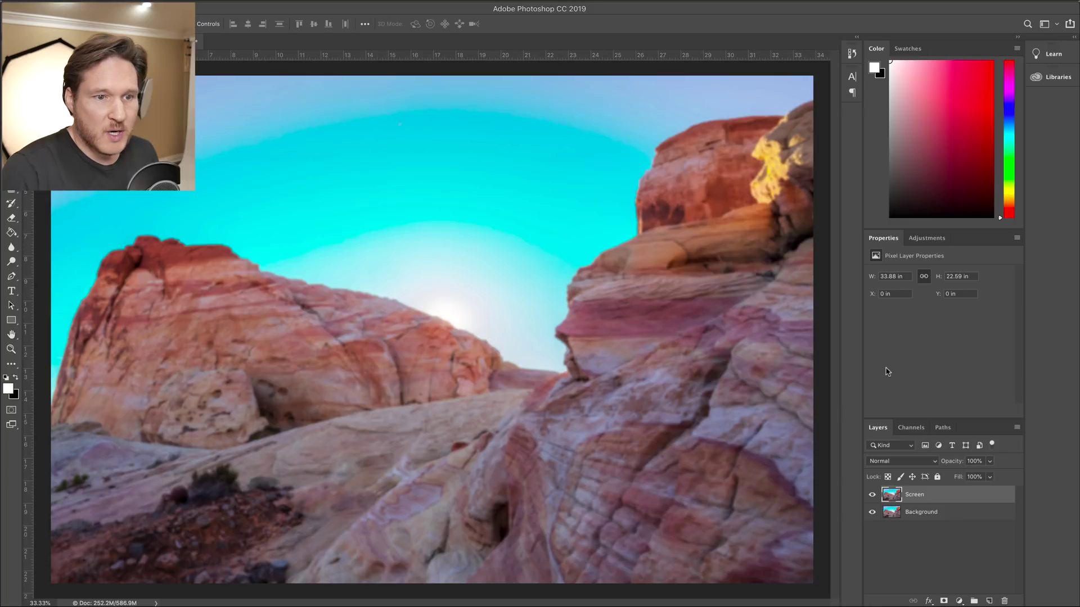
click(934, 461)
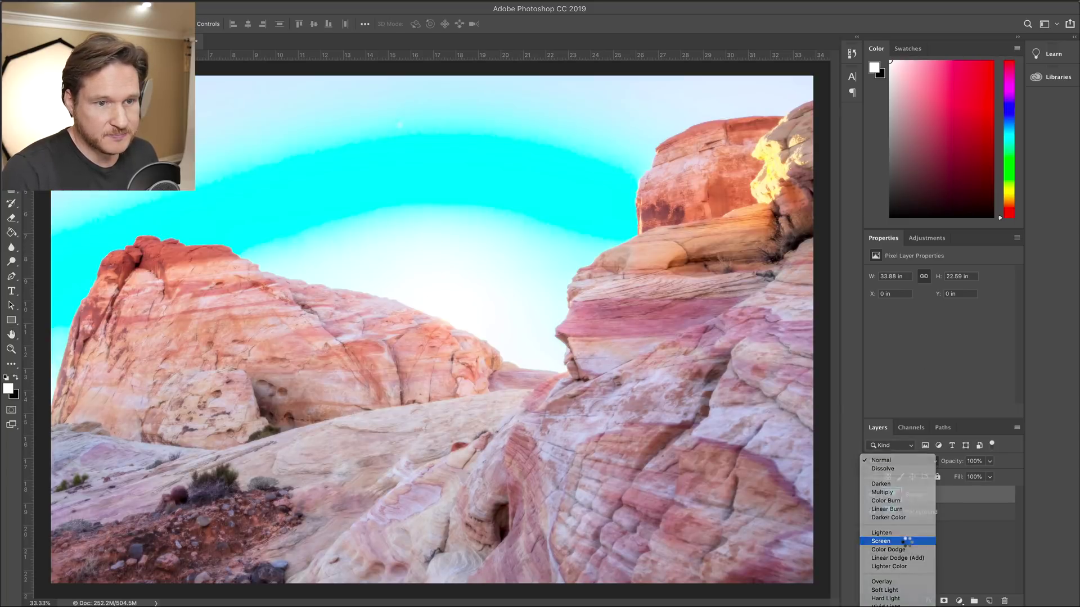
click(908, 542)
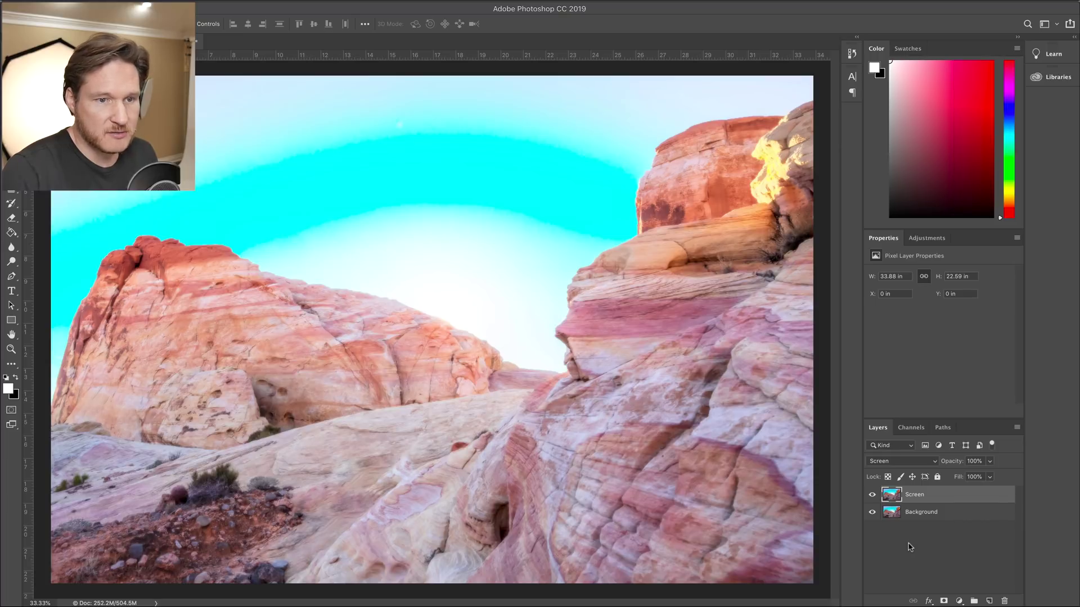
Duplicate the Background layer and rename the copy "Multiply".
drag(971, 514, 988, 596)
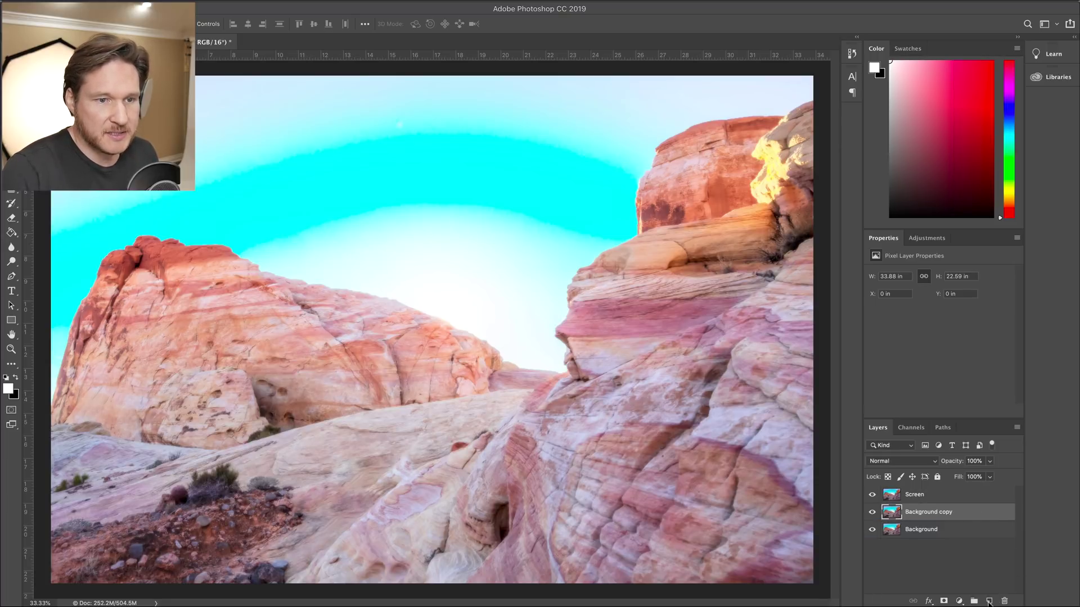
double_click(917, 495)
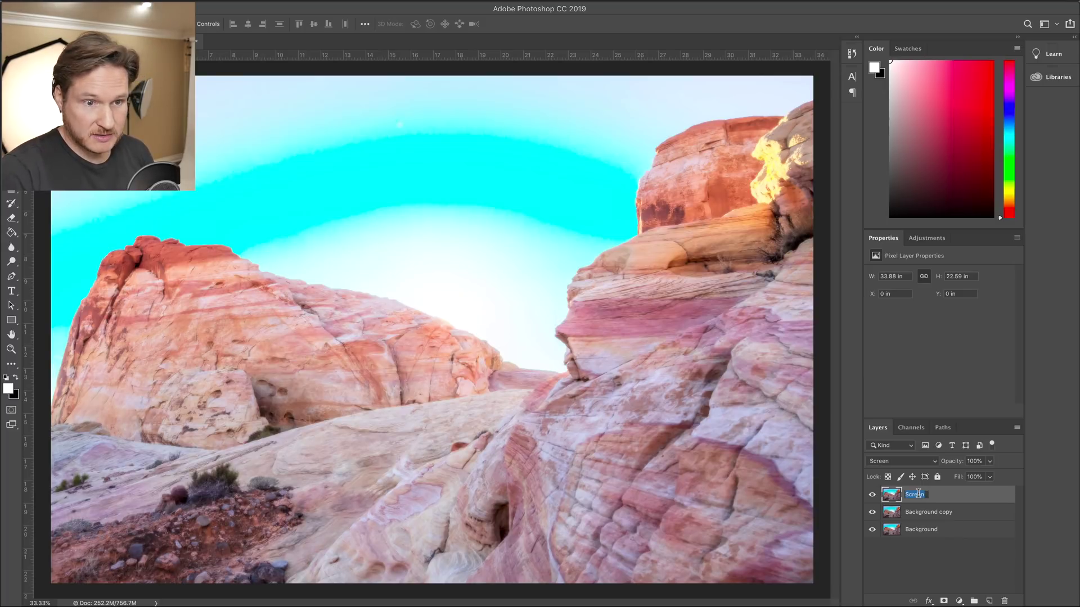
double_click(927, 512)
text(Multiply)
key(Return)
Move the Multiply layer above the Screen layer and set its blend mode to Multiply.
drag(976, 522, 975, 490)
click(935, 461)
click(927, 494)
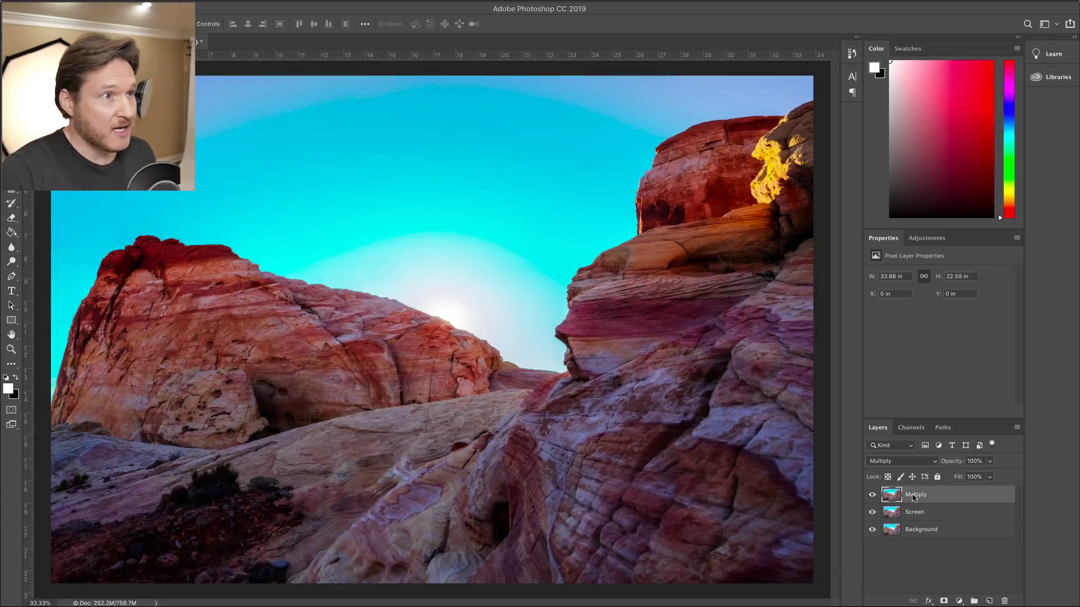
Blur the Multiply layer, and lower the opacity of both the Multiply and Screen layers to 50%.
click(99, 1)
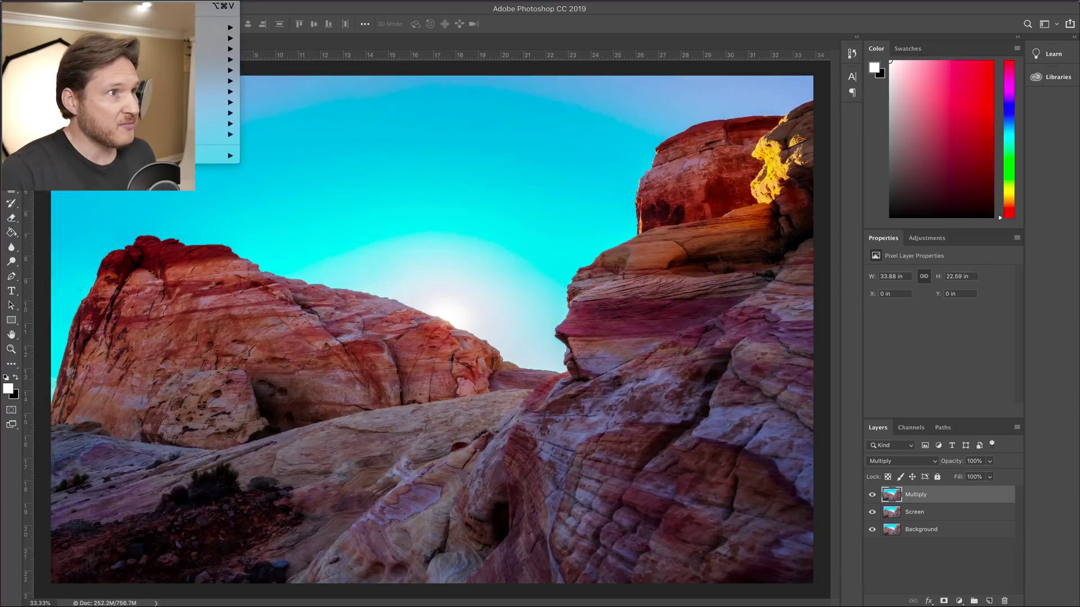
click(485, 423)
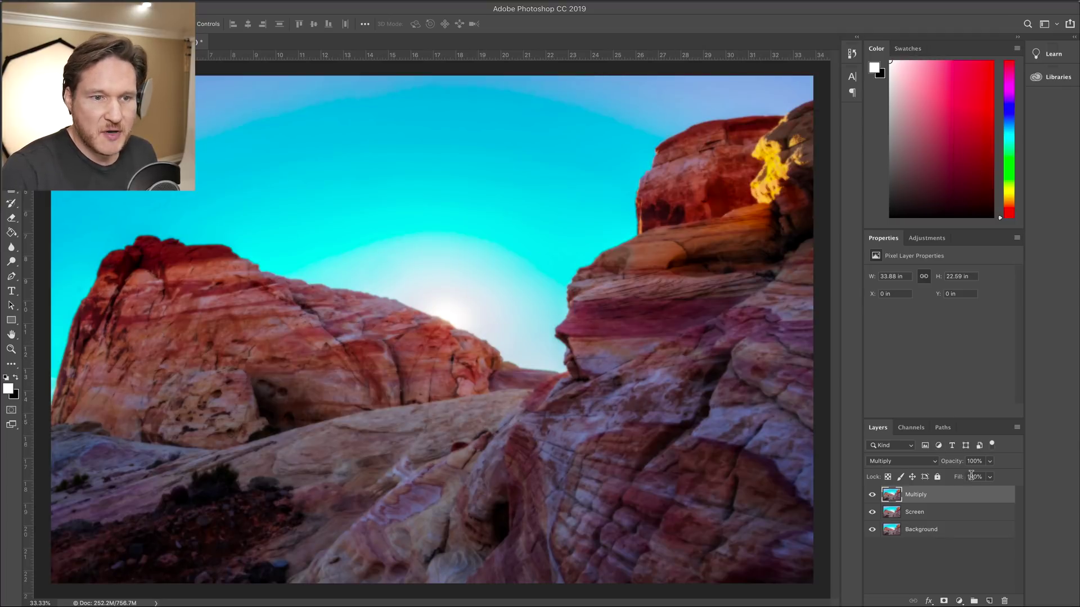
drag(955, 464, 924, 464)
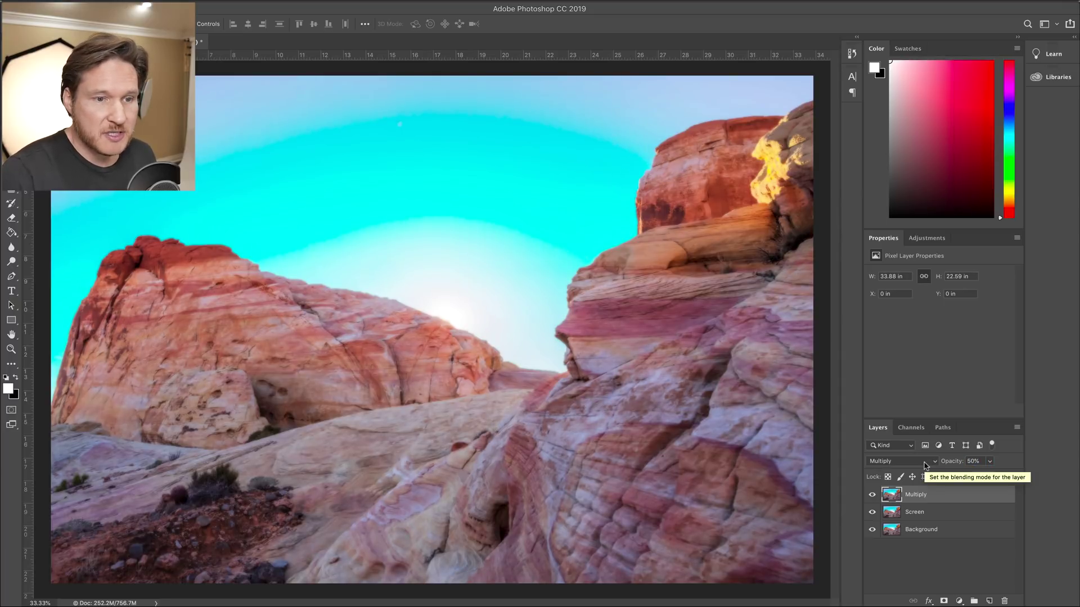
click(928, 513)
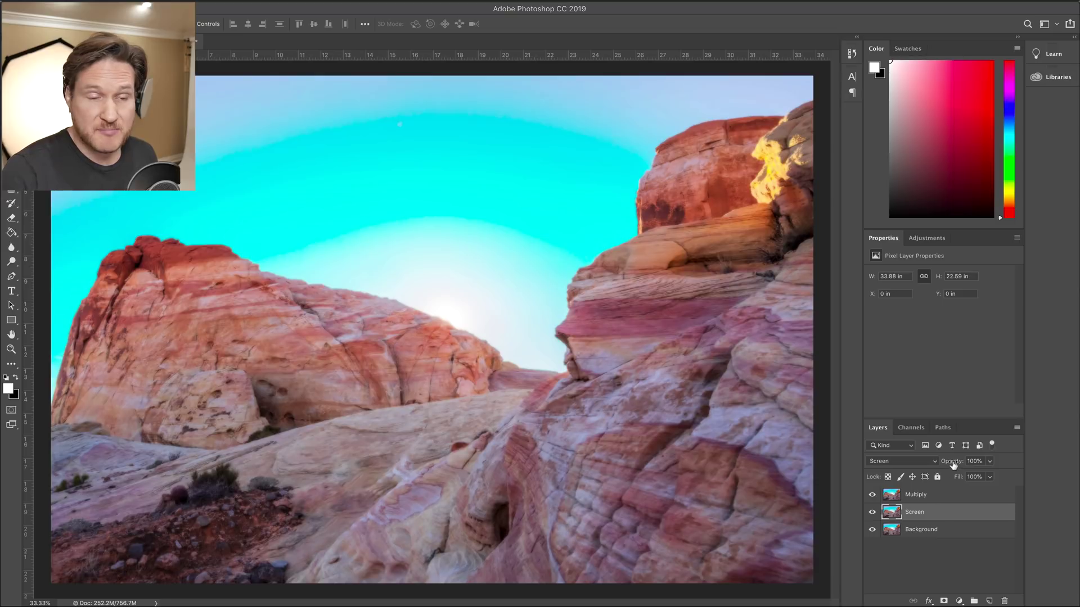
drag(952, 465, 924, 465)
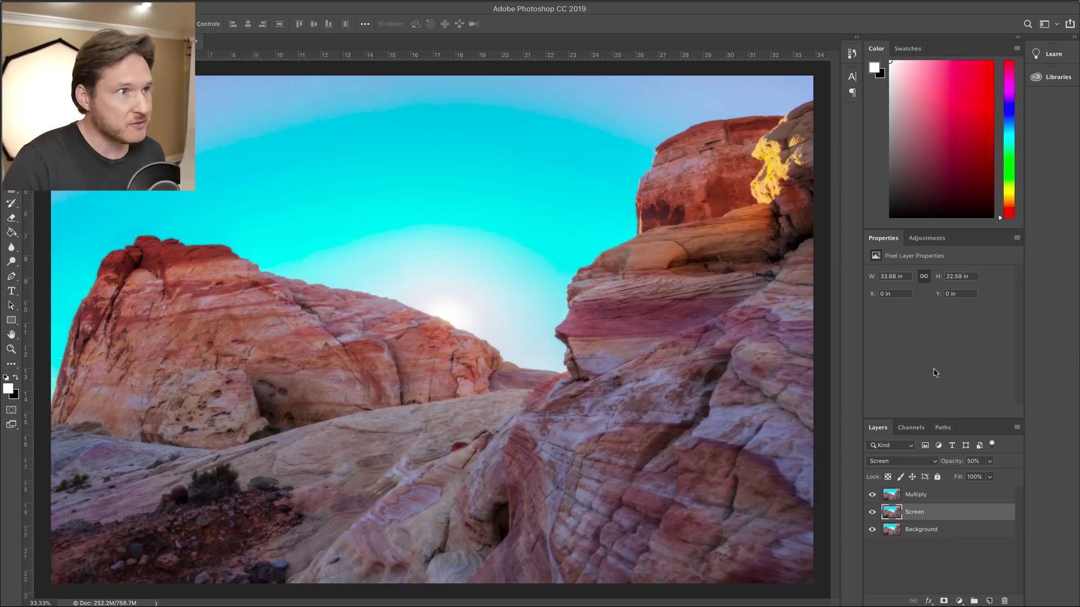
Duplicate the Multiply, Screen and Background layers together within the same document.
click(977, 499)
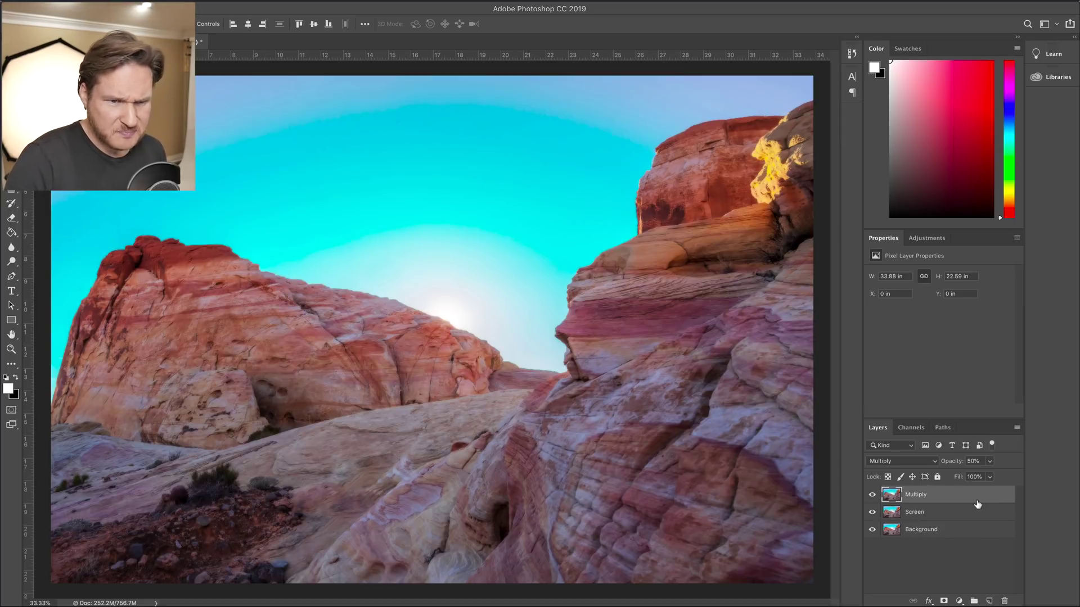
key(ctrl+a)
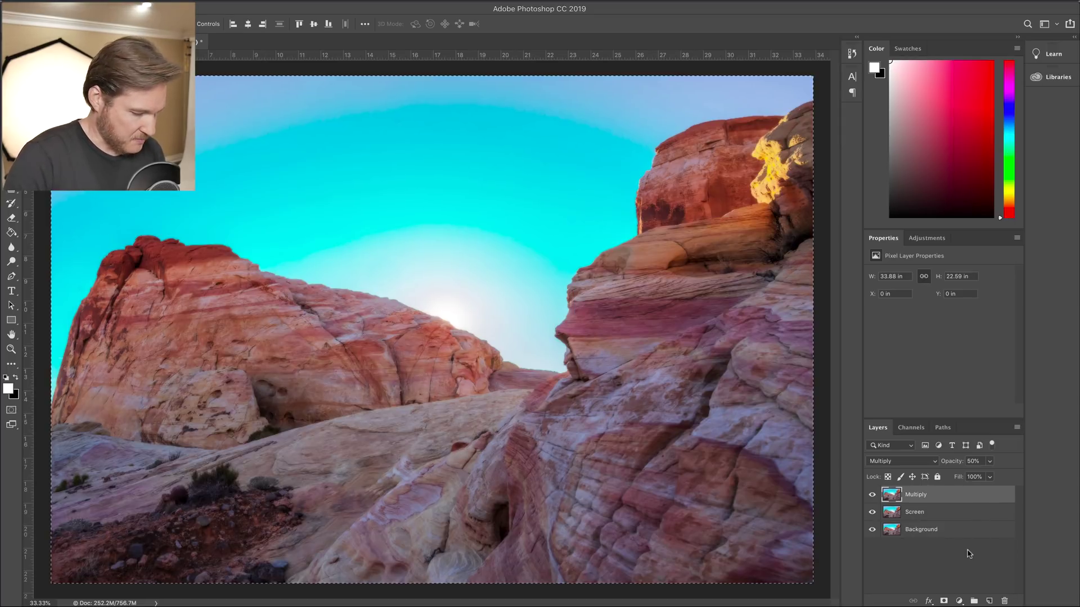
key(ctrl+d)
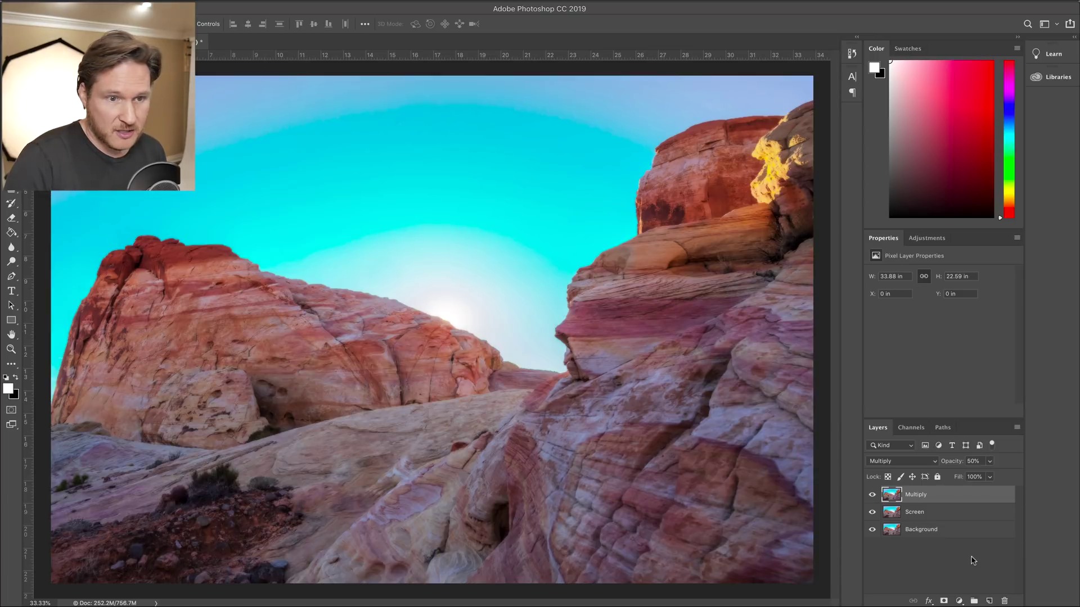
shift+click(960, 531)
right_click(960, 530)
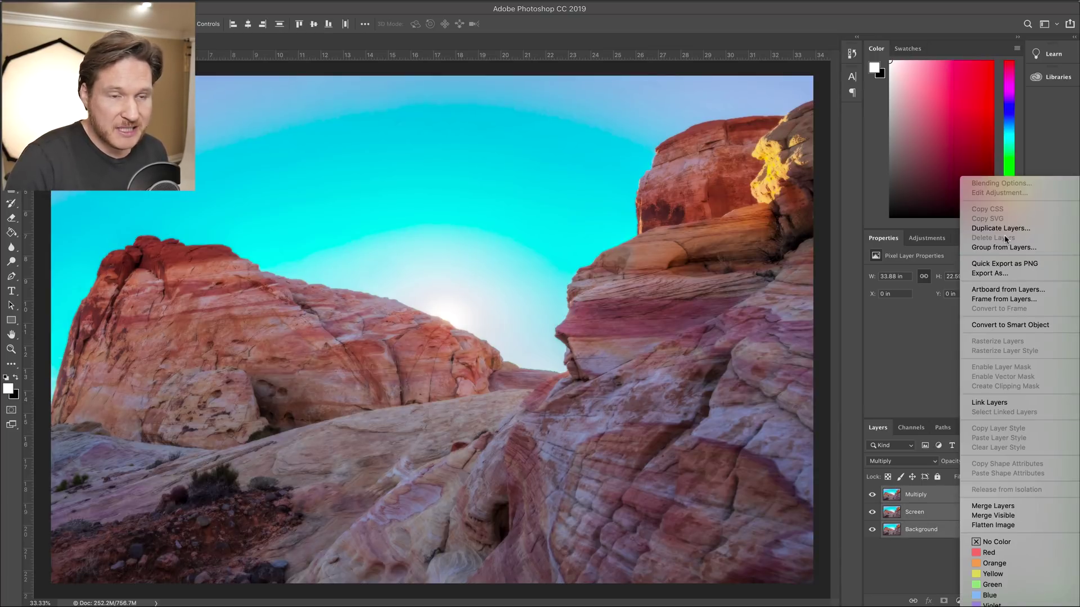
click(1006, 229)
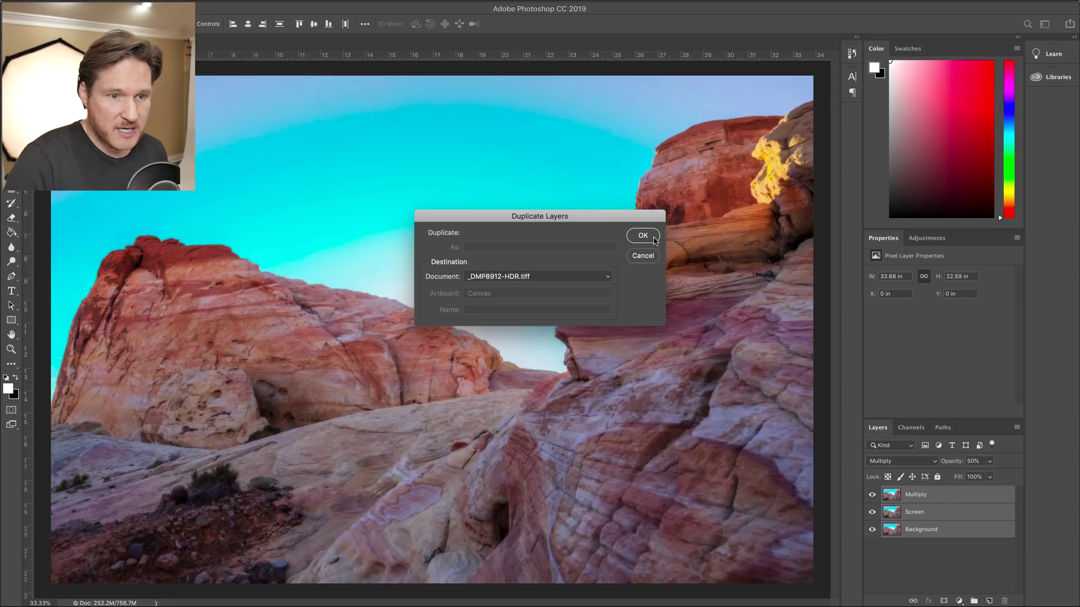
key(Return)
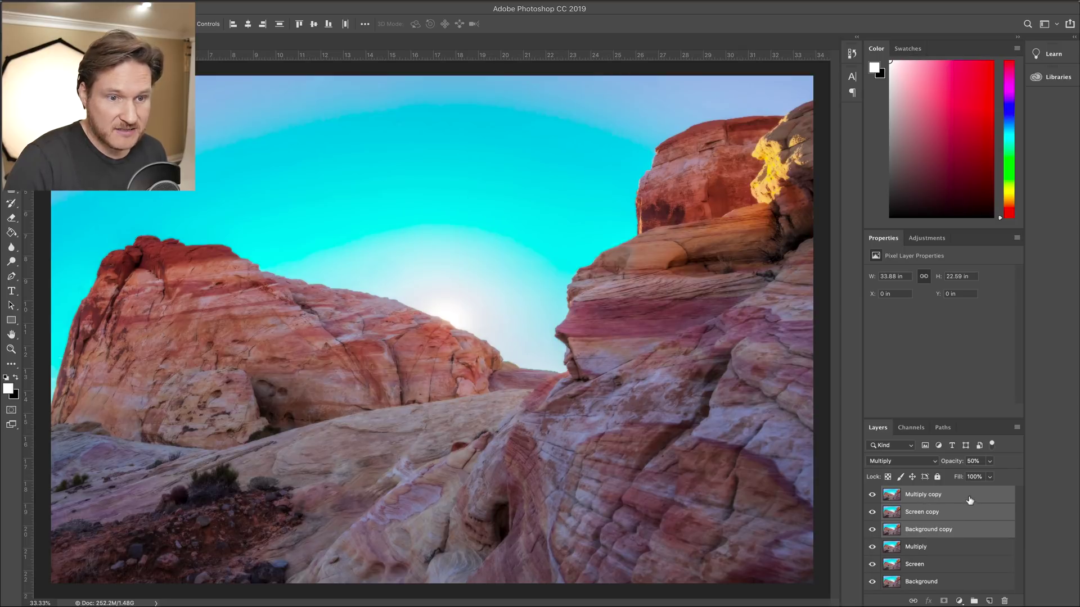
Merge the three duplicated layers into one and rename it "Camera Raw".
right_click(968, 499)
click(1002, 505)
double_click(919, 494)
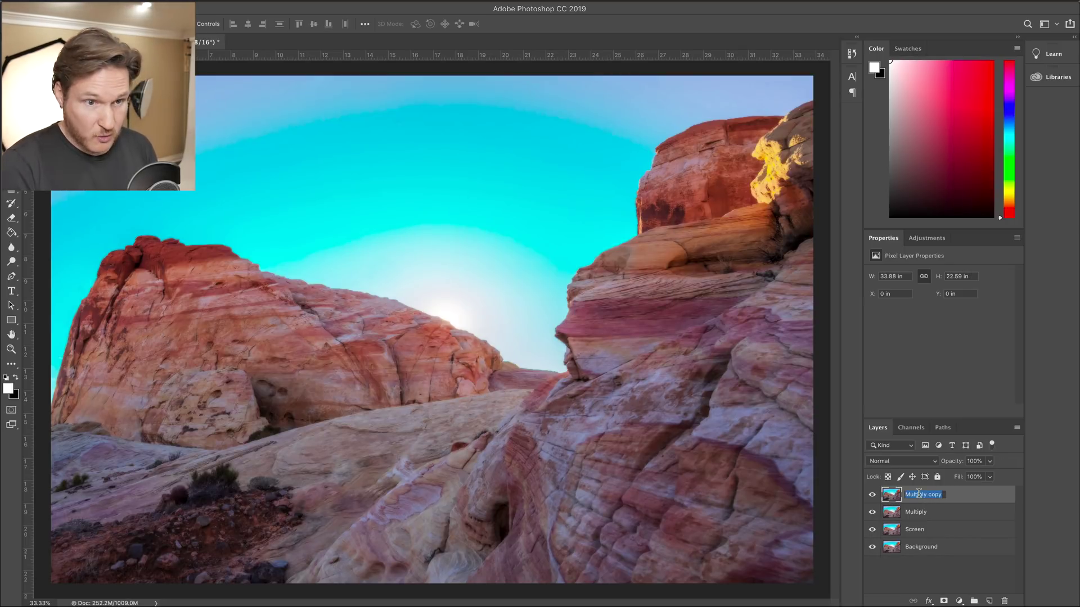
text(C)
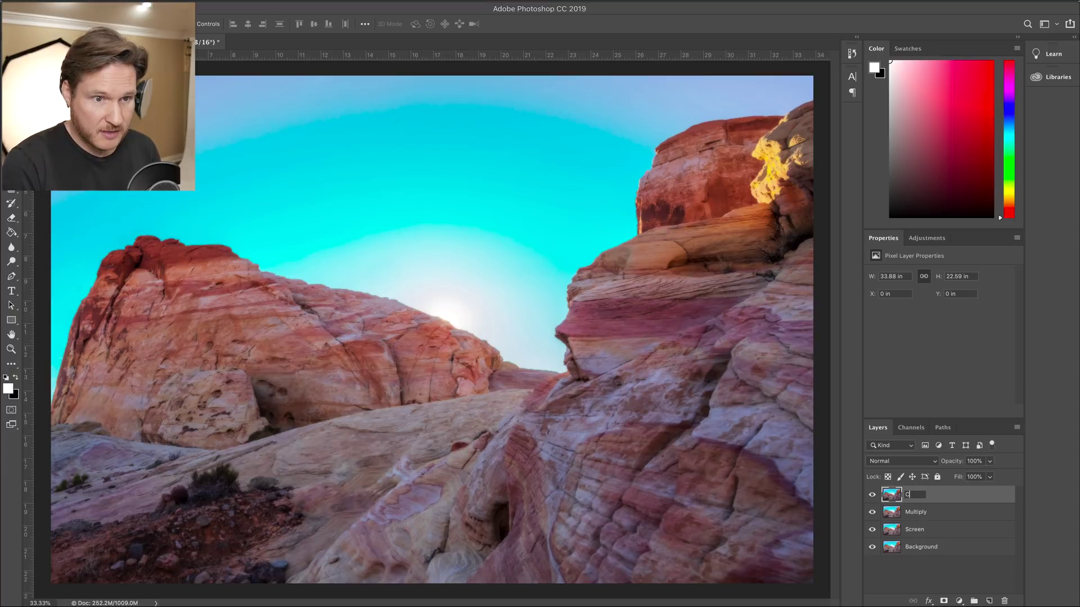
text(amera Raw)
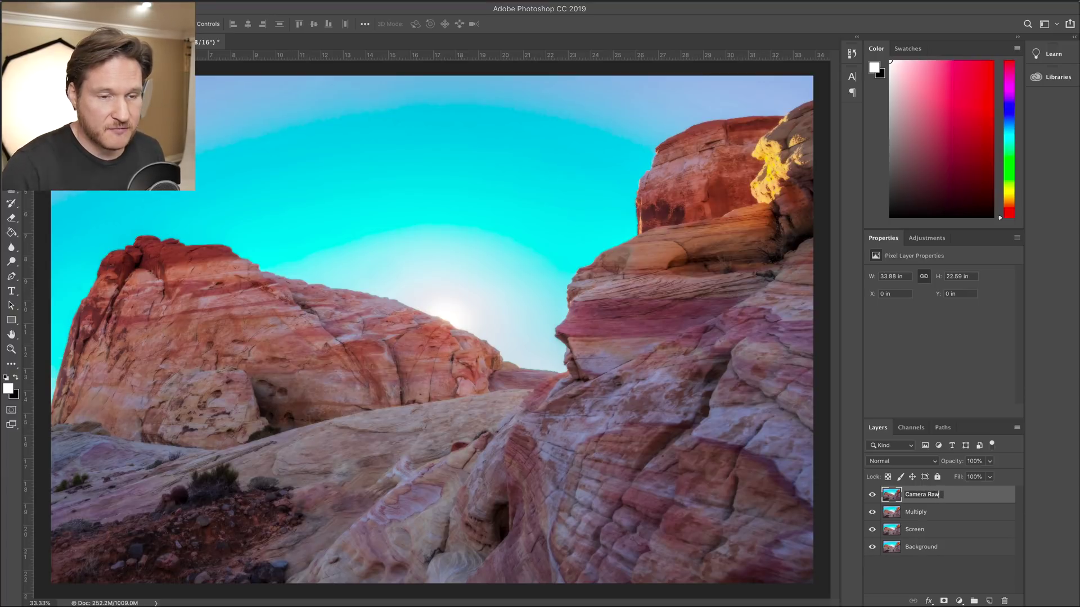
key(Return)
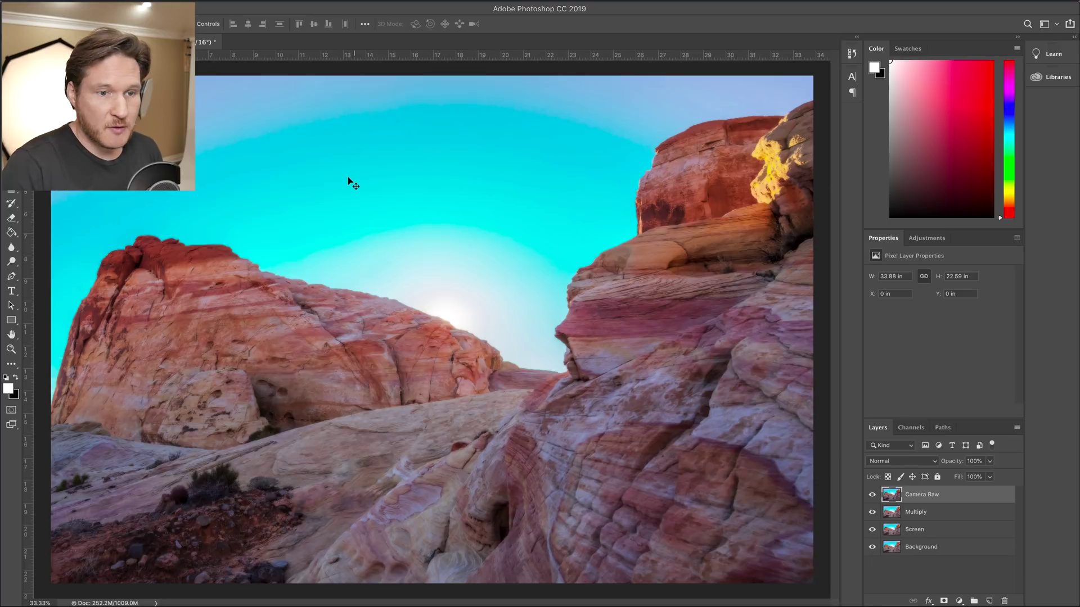
Convert the Camera Raw layer to a Smart Object and open it in the Camera Raw Filter.
right_click(976, 501)
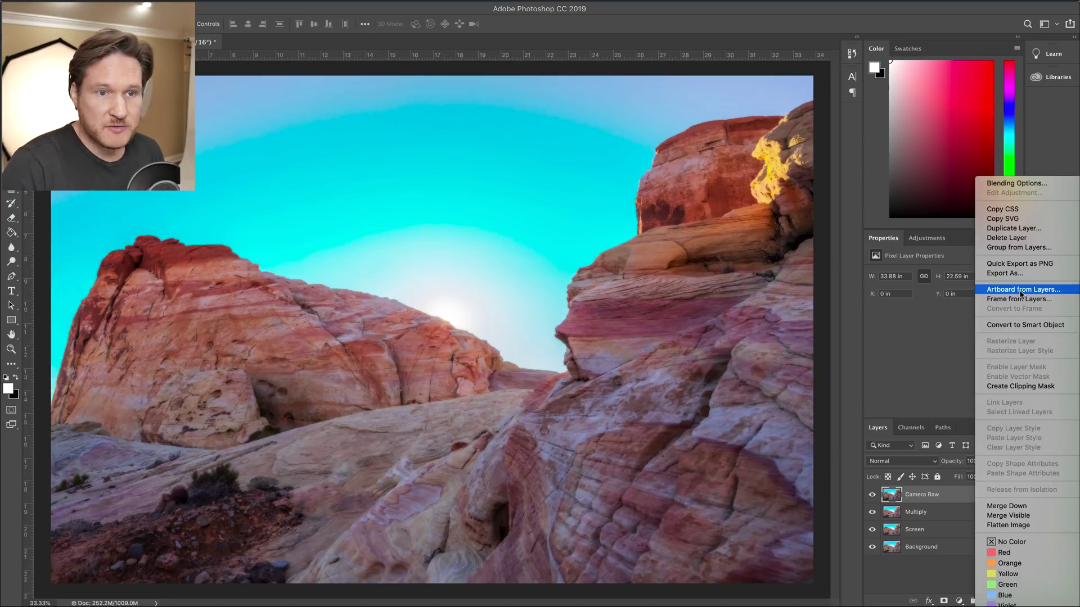
click(1049, 325)
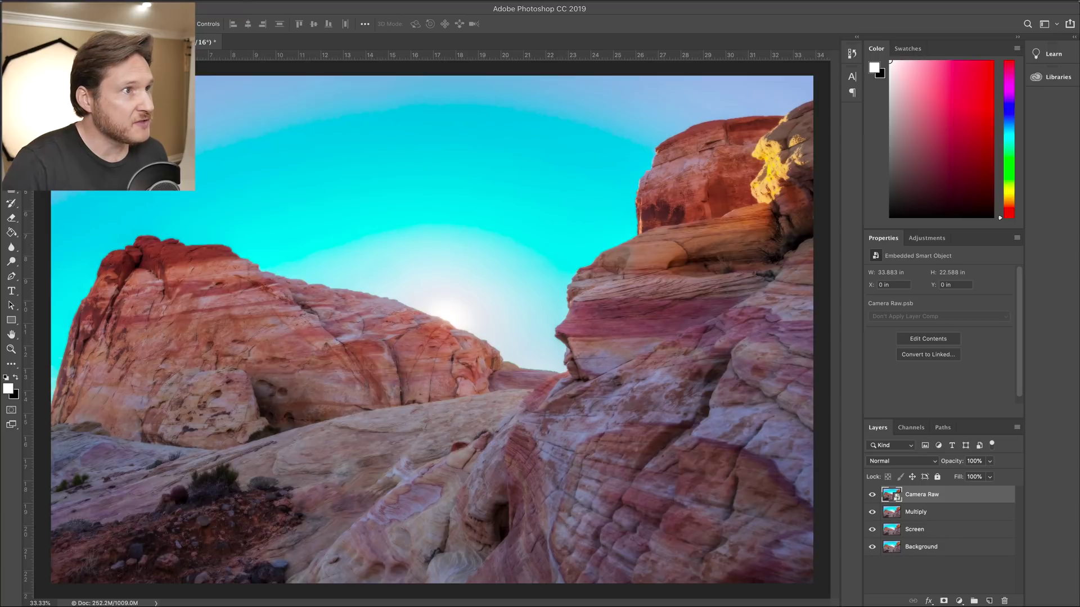
key(Escape)
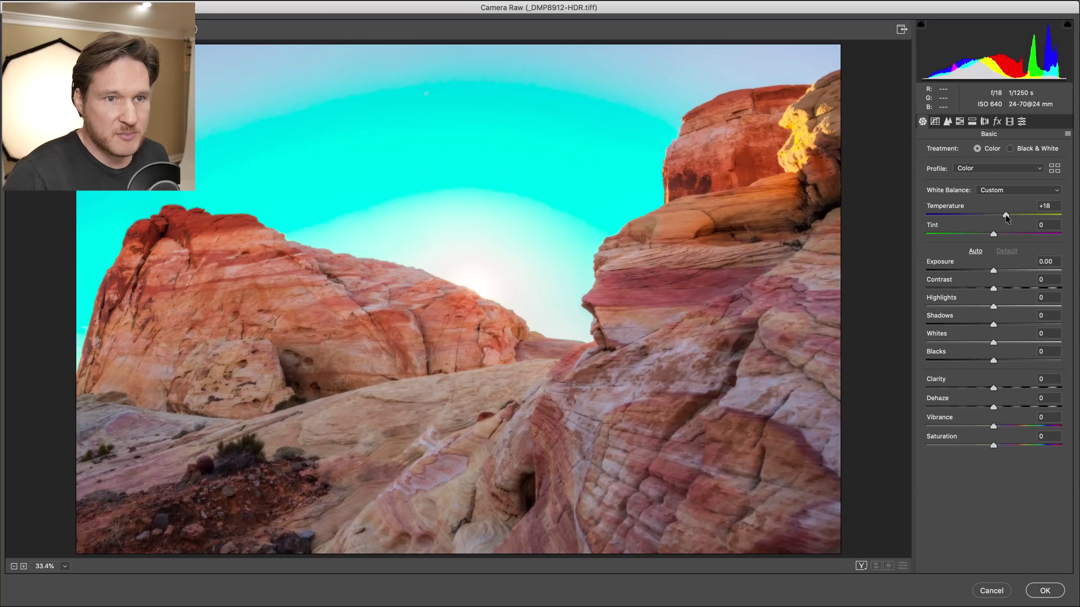
Apply the Camera Raw Filter with Temperature +18, Exposure -0.15, Contrast +30, Highlights -42, Shadows +18 and Clarity +25.
click(1006, 217)
drag(994, 272, 1014, 289)
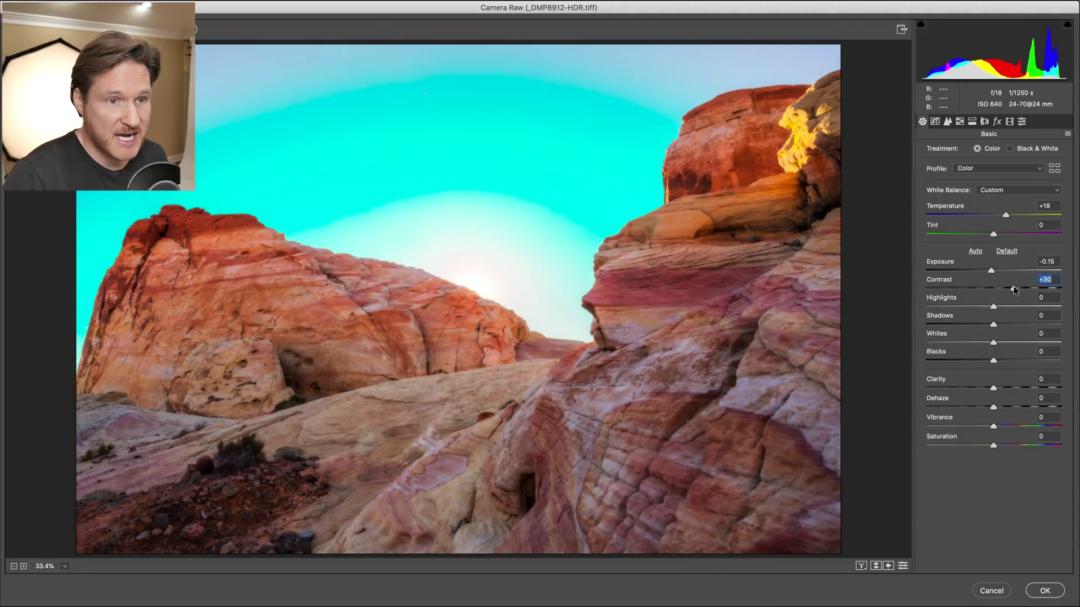
click(1004, 323)
drag(993, 306, 965, 306)
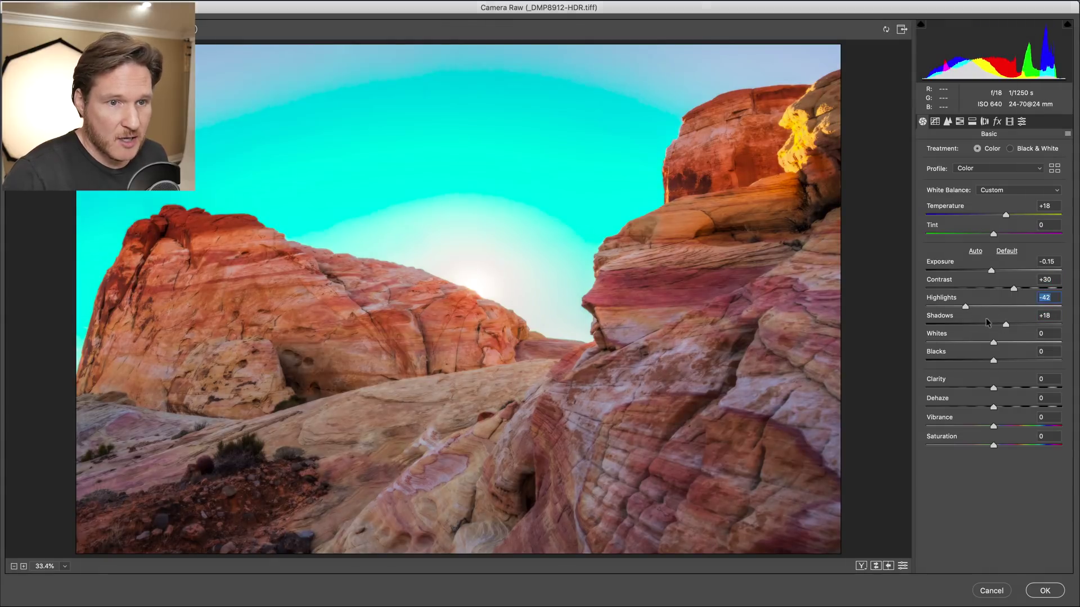
click(1007, 389)
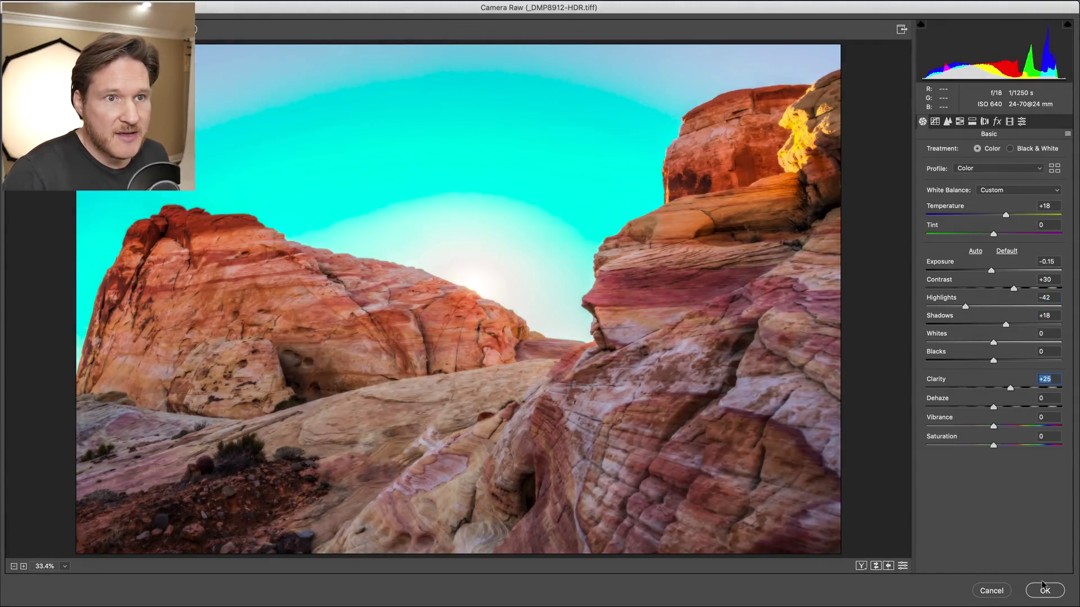
click(948, 123)
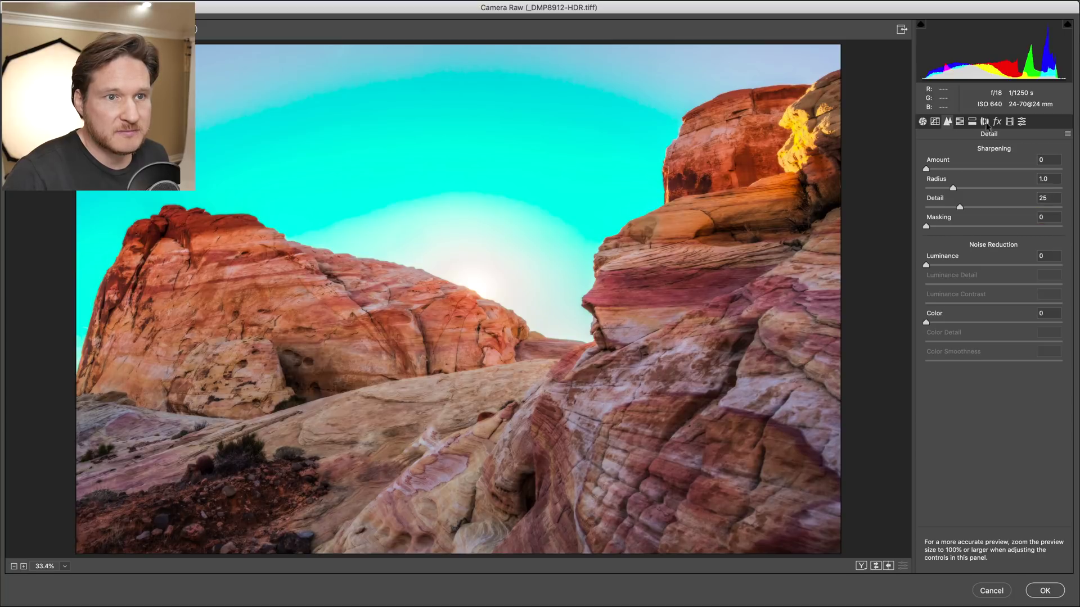
key(Return)
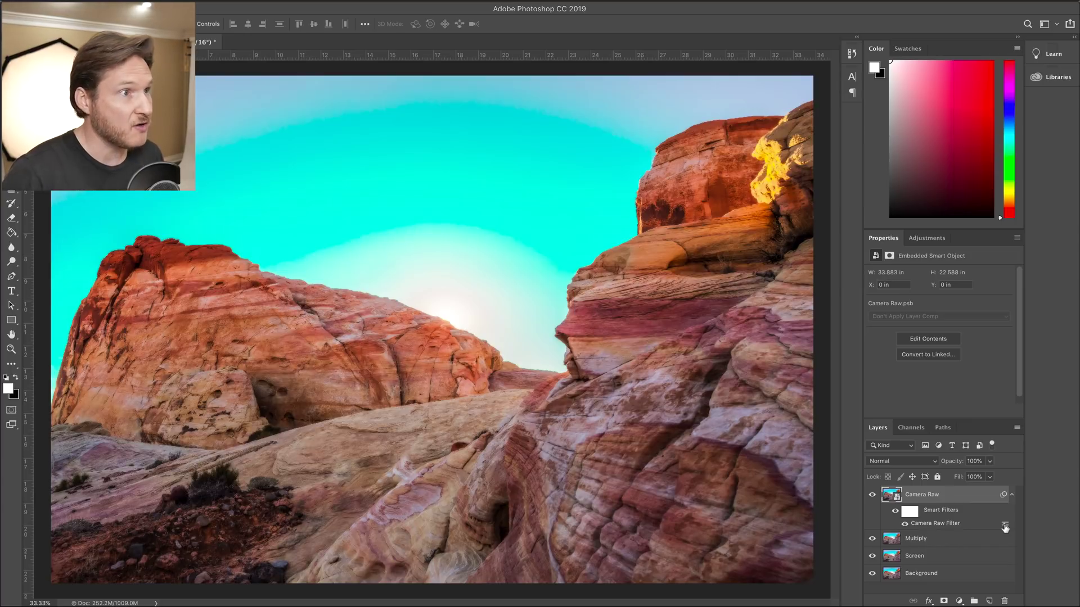
Save the layered image back to Lightroom and compare it there with the HDR version before the Photoshop edits.
key(super+s)
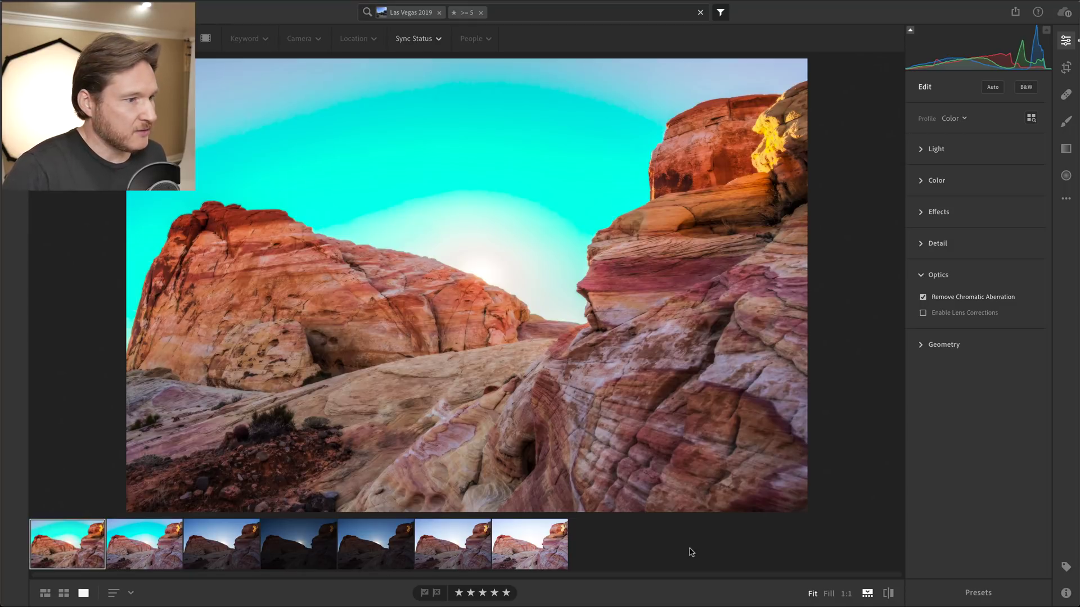
click(145, 548)
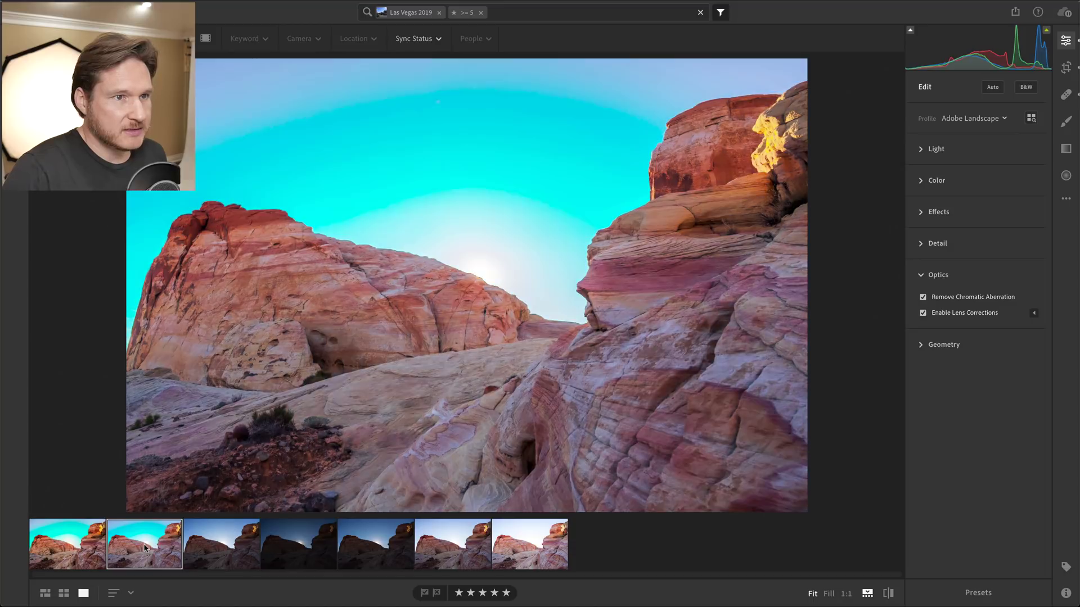
click(69, 533)
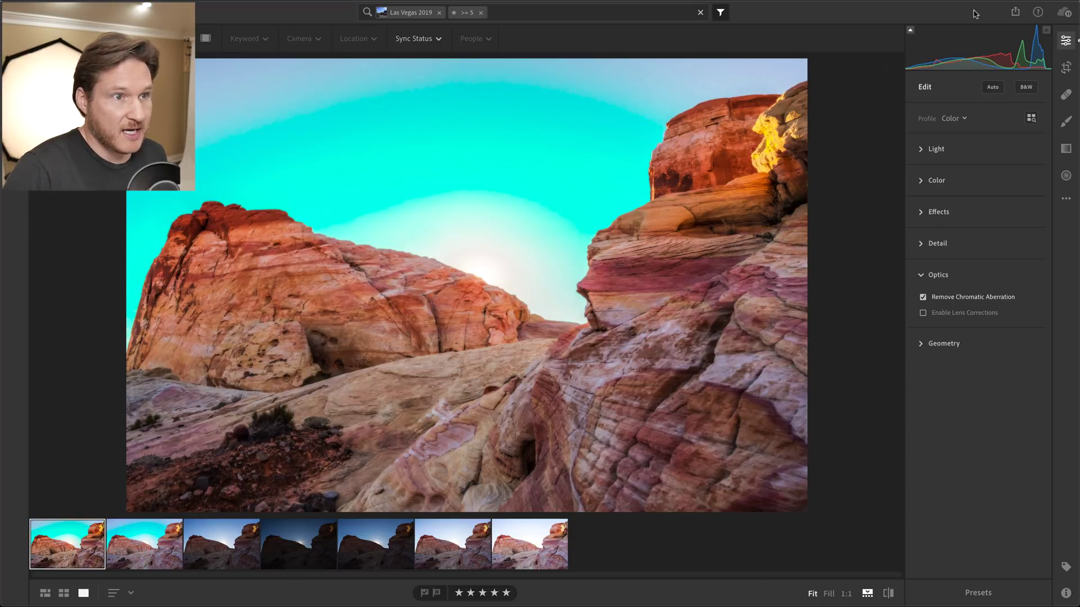
Darken the edges of the Photoshop-edited photo with a Vignette of -19.
click(938, 244)
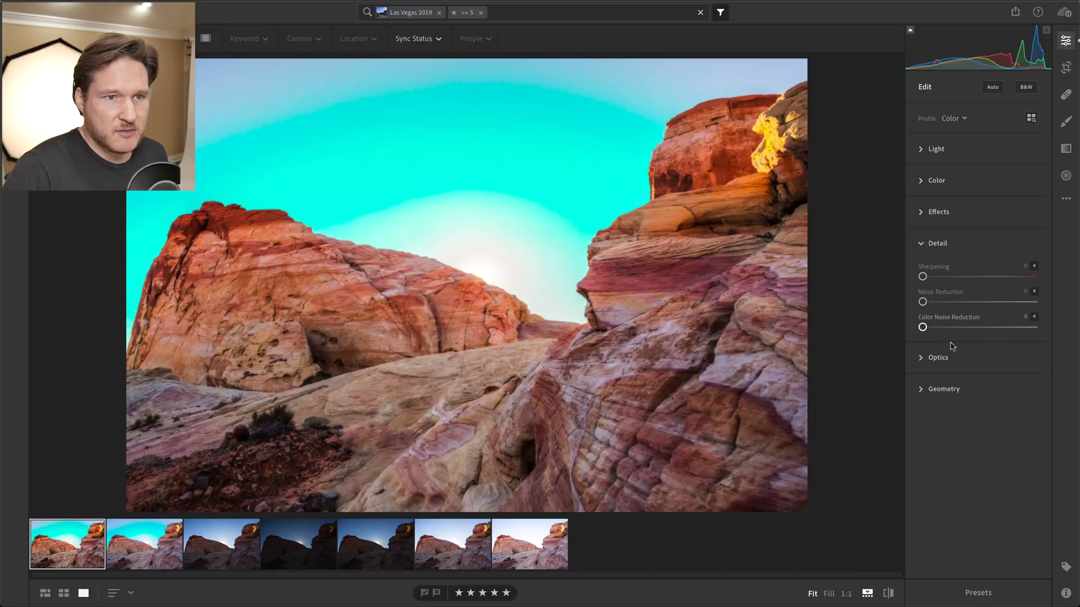
click(945, 214)
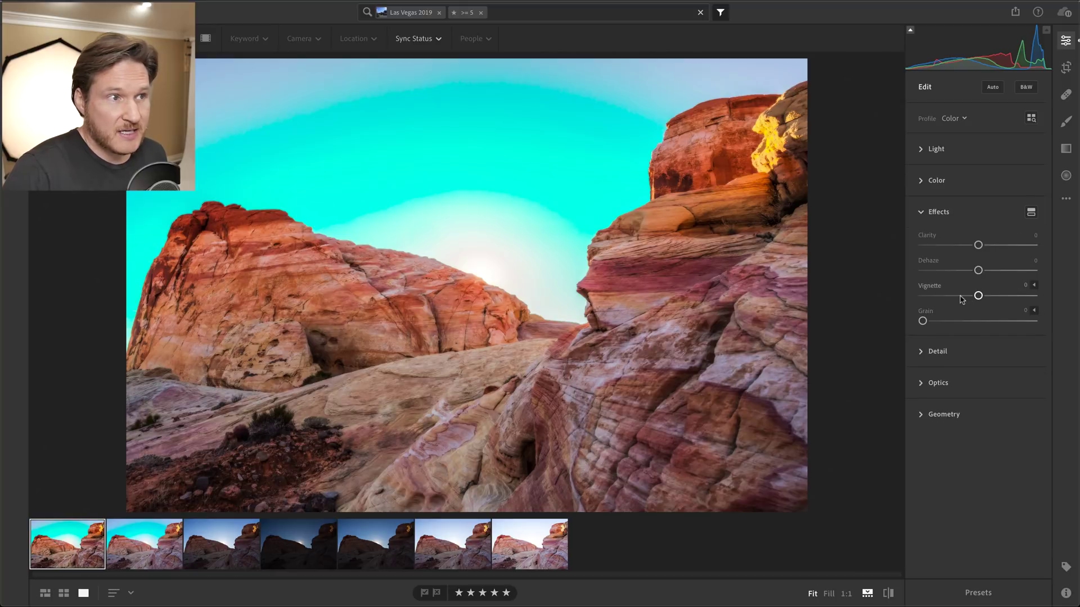
click(962, 298)
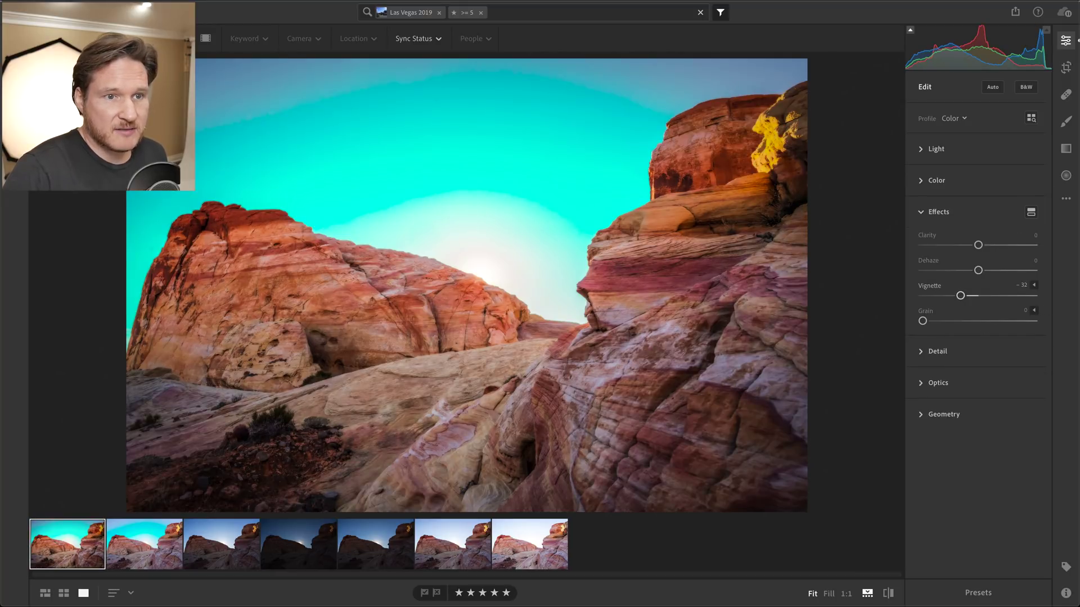
click(976, 296)
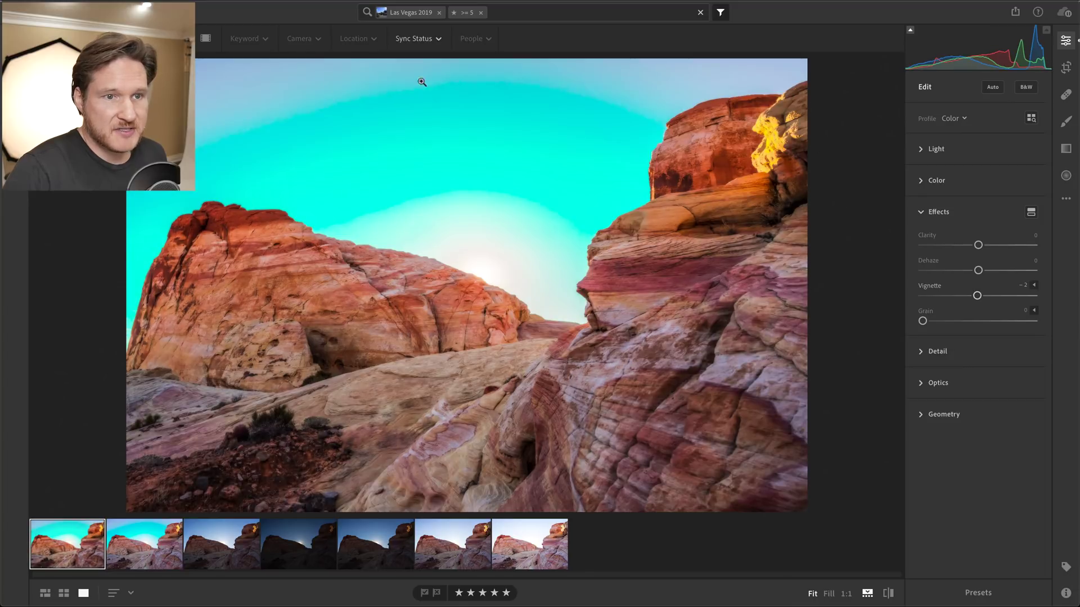
drag(978, 296, 969, 299)
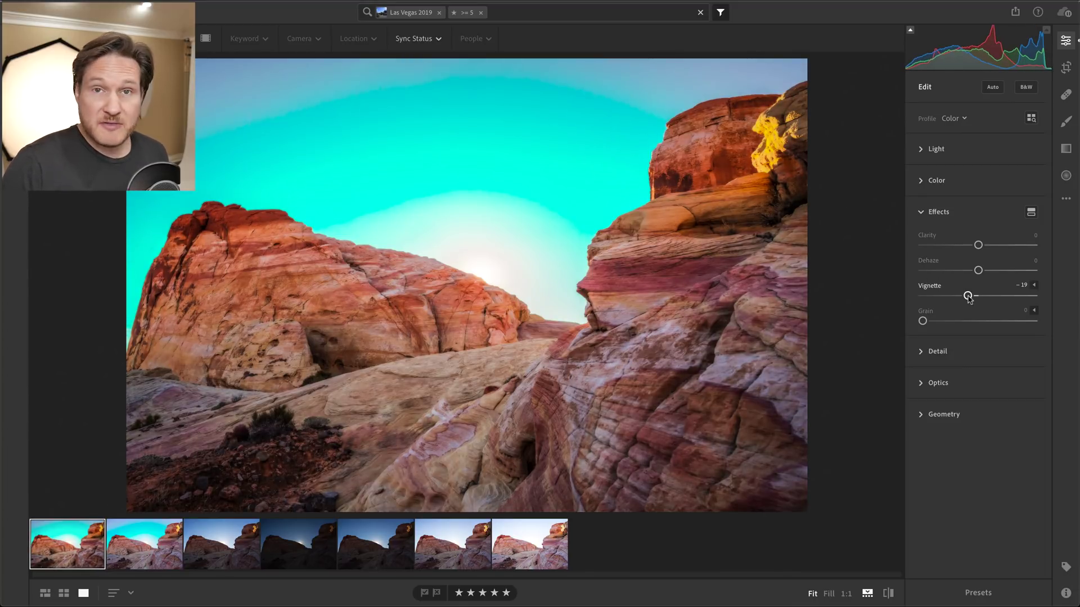